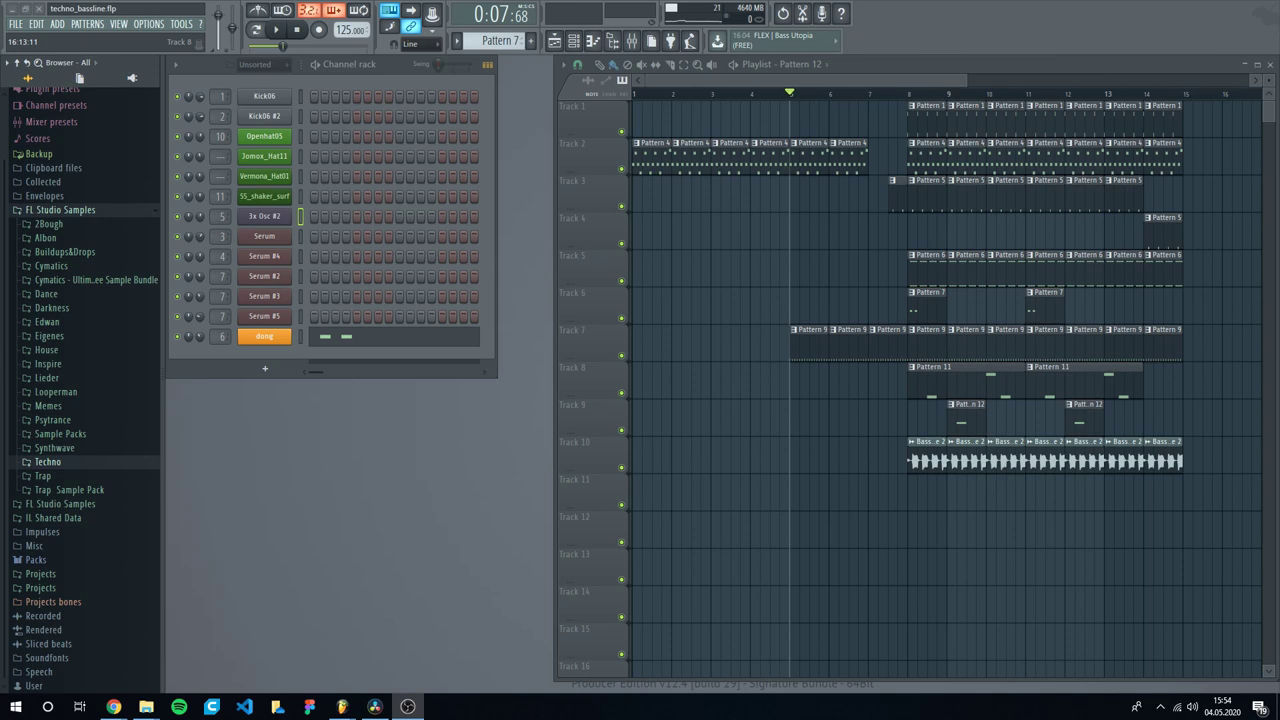
# - Play the finished techno_bassline arrangement as a reference, then stop playback
pyautogui.press('space')
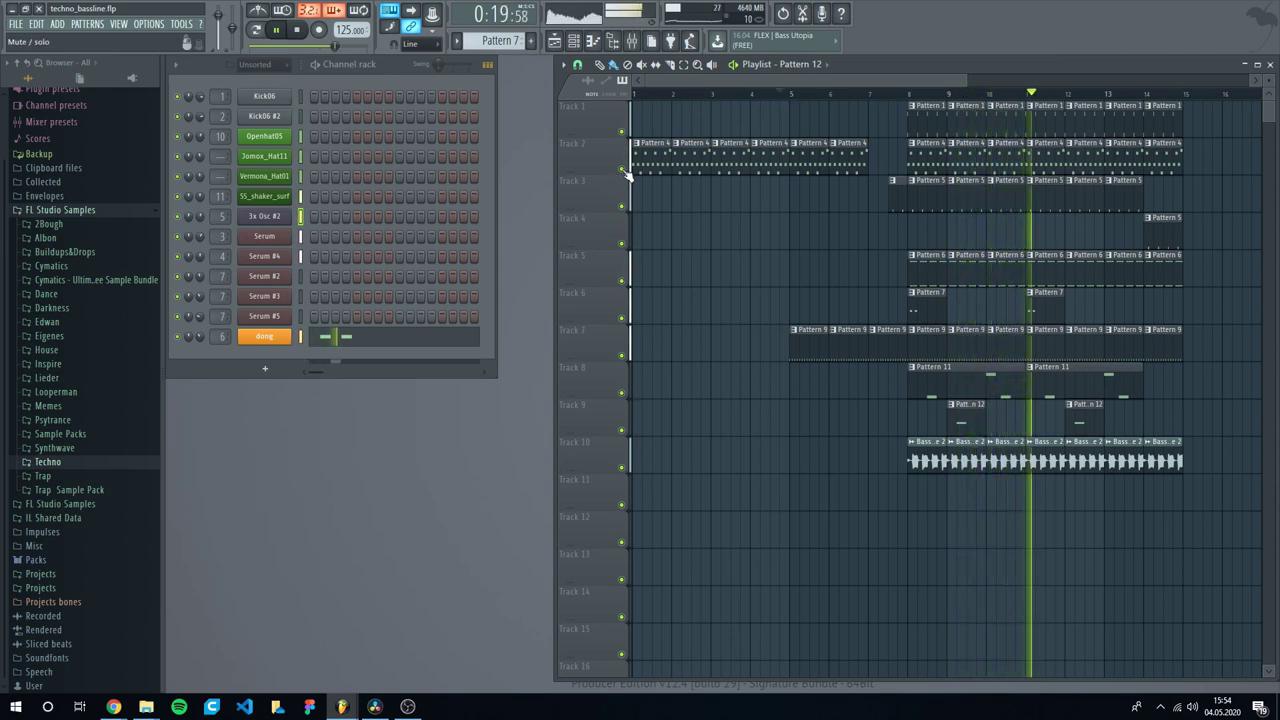
pyautogui.press('space')
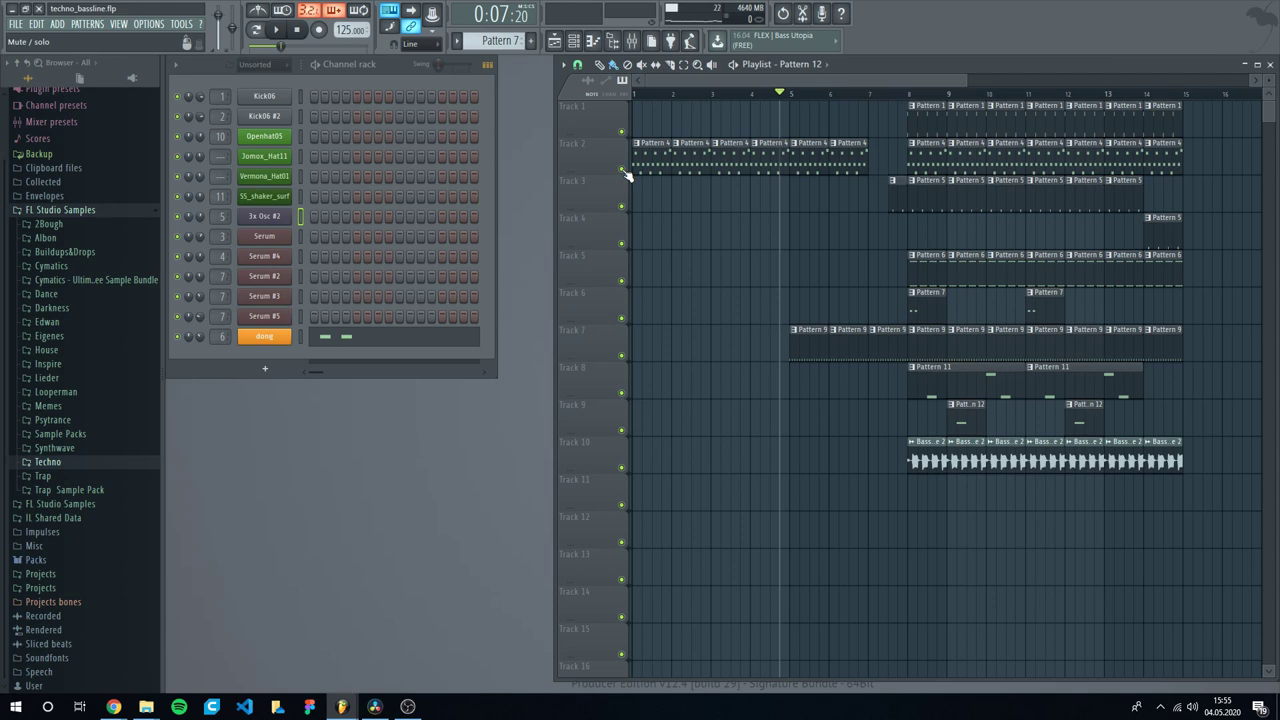
# - Switch to the empty FL Studio 12 project and reposition its mixer window
pyautogui.moveTo(341, 706)
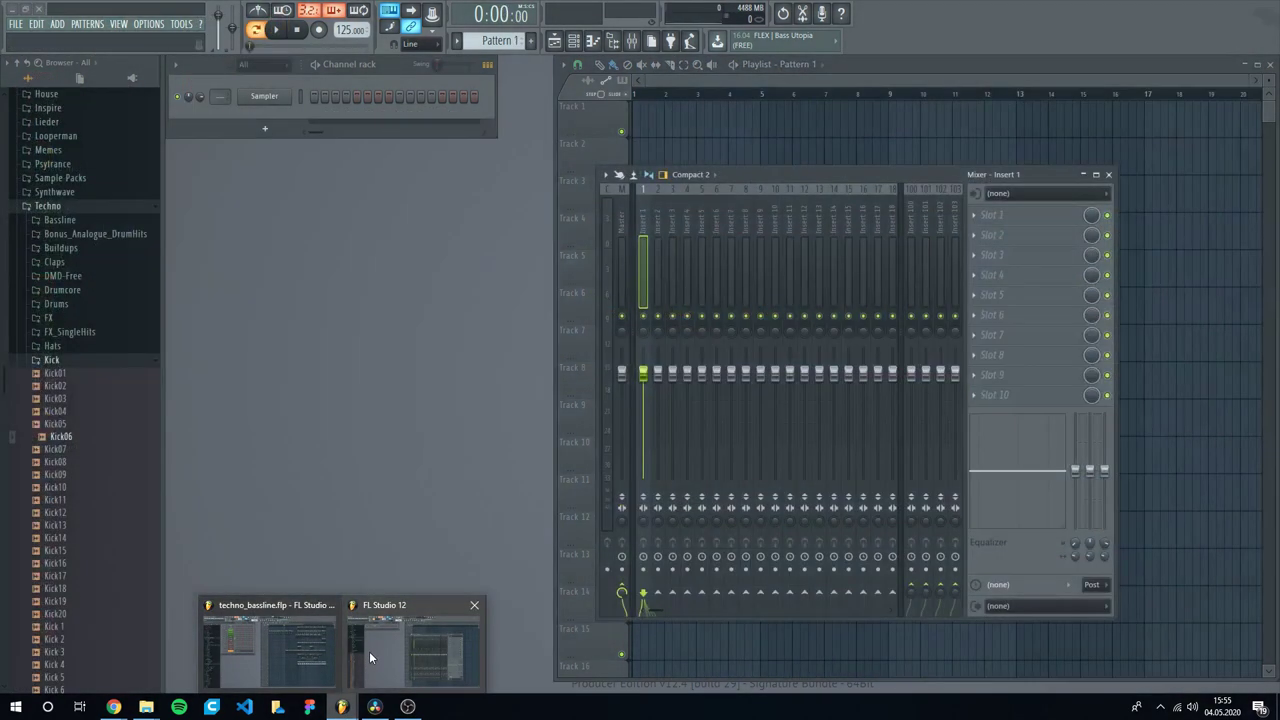
pyautogui.click(369, 651)
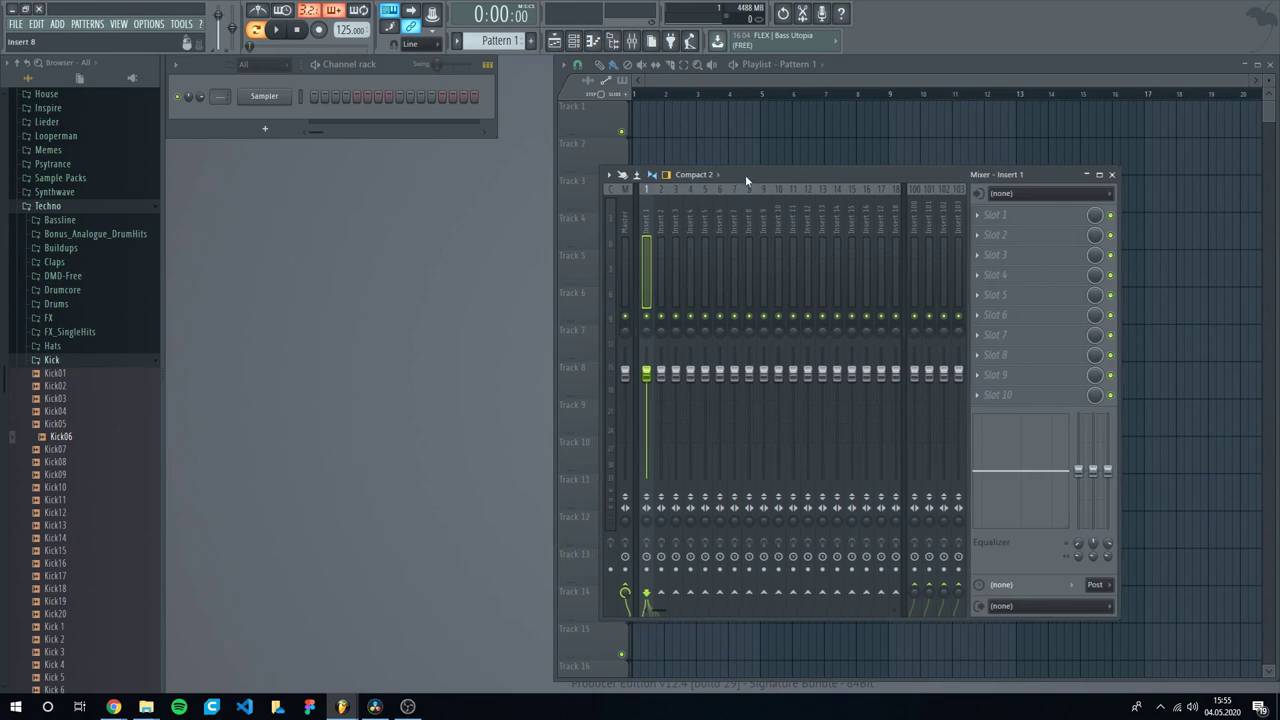
pyautogui.moveTo(745, 174); pyautogui.dragTo(784, 154)
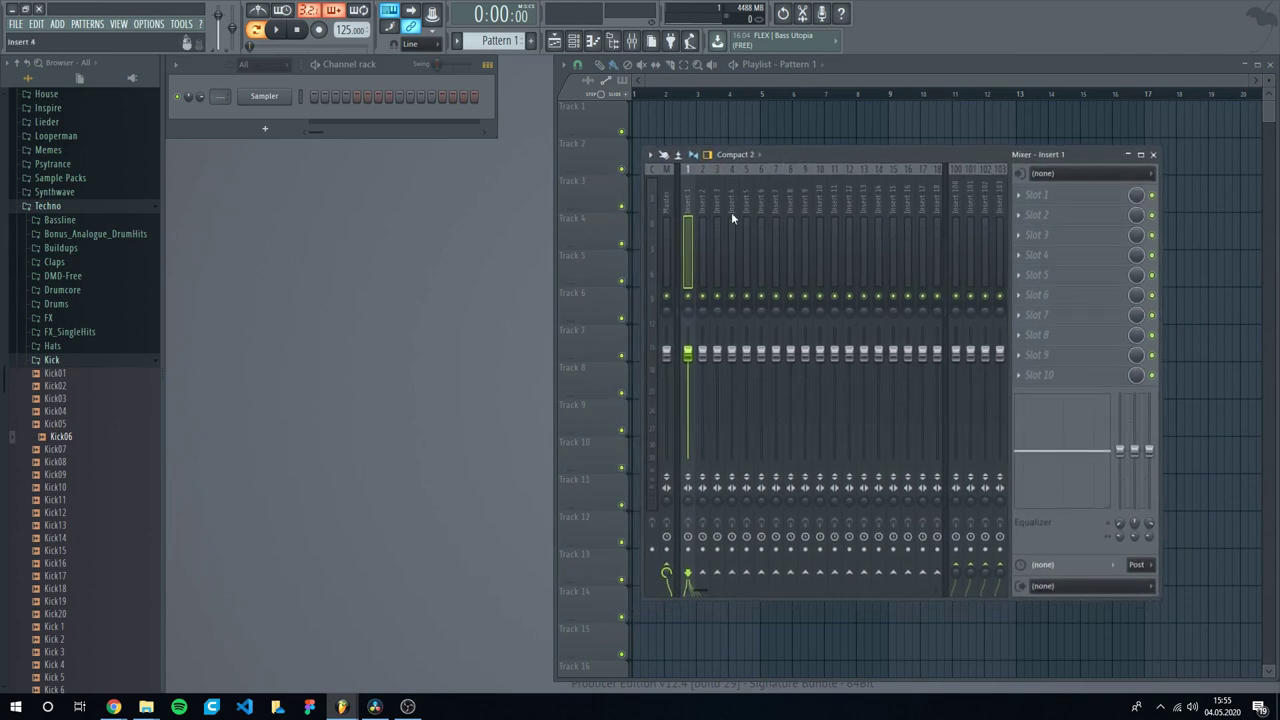
# - Replace the Sampler channel with 3x Osc and adjust oscillator 3's coarse pitch, ending on the envelope settings
pyautogui.rightClick(286, 96)
pyautogui.moveTo(335, 199)
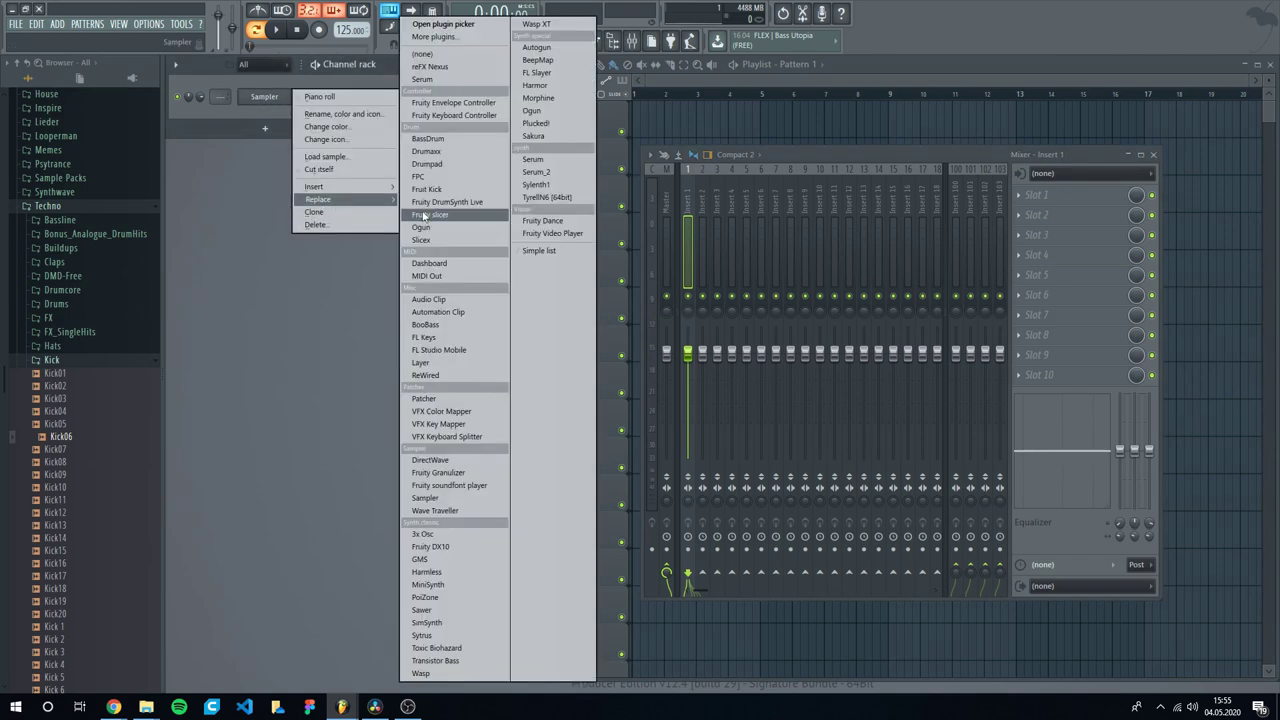
pyautogui.click(469, 536)
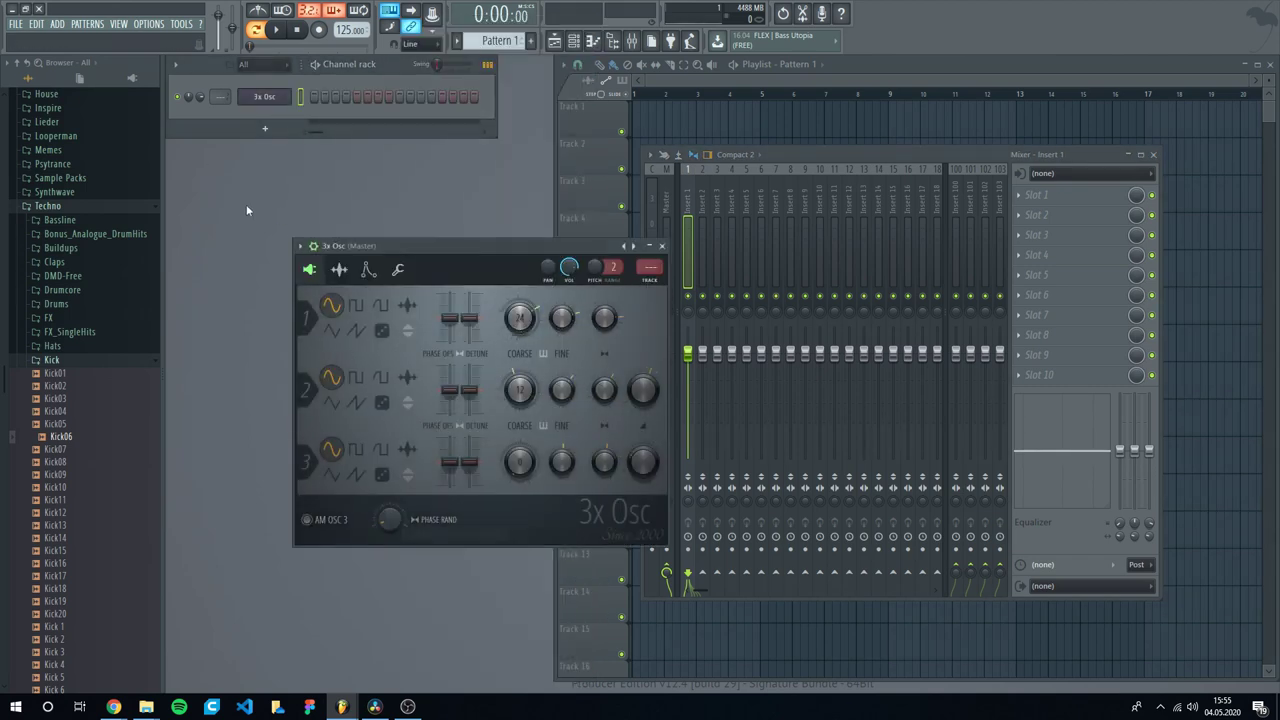
pyautogui.moveTo(415, 248); pyautogui.dragTo(616, 208)
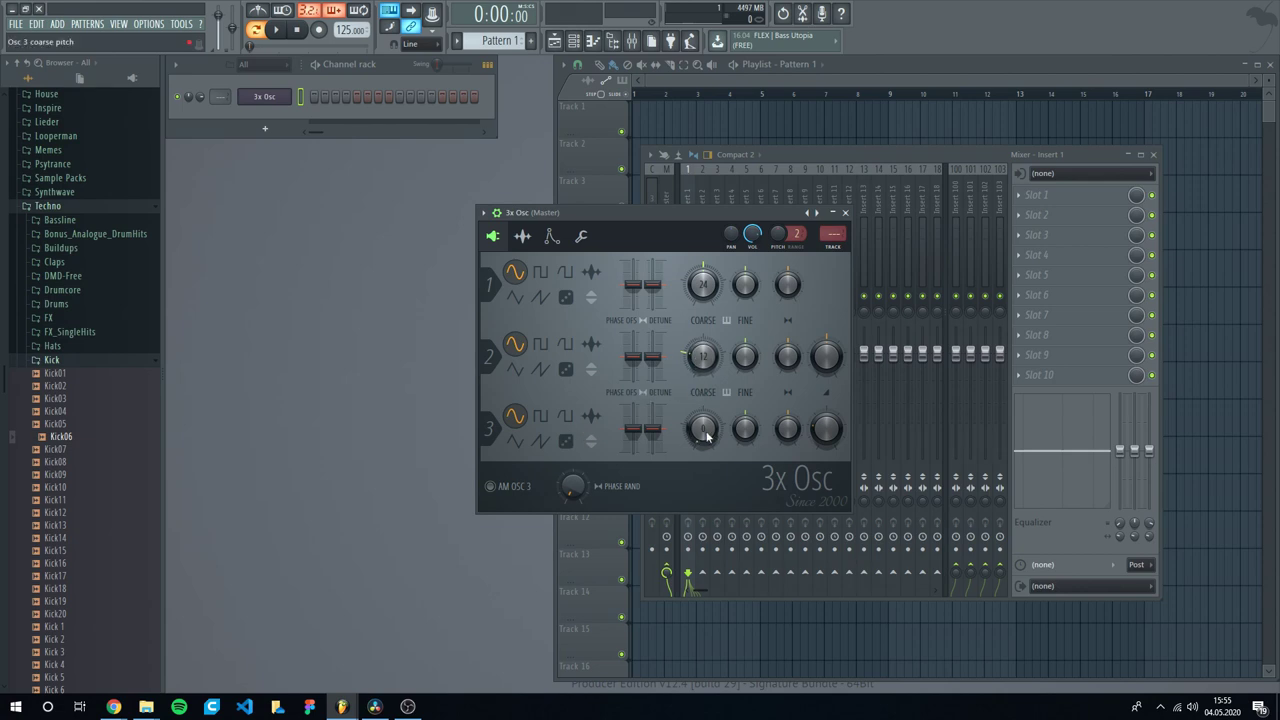
pyautogui.moveTo(703, 429); pyautogui.dragTo(703, 418)
pyautogui.click(551, 240)
# - Fill bar 1 of the 3x Osc piano roll with sixteen consecutive D4 sixteenth notes and play the pattern briefly
pyautogui.rightClick(286, 102)
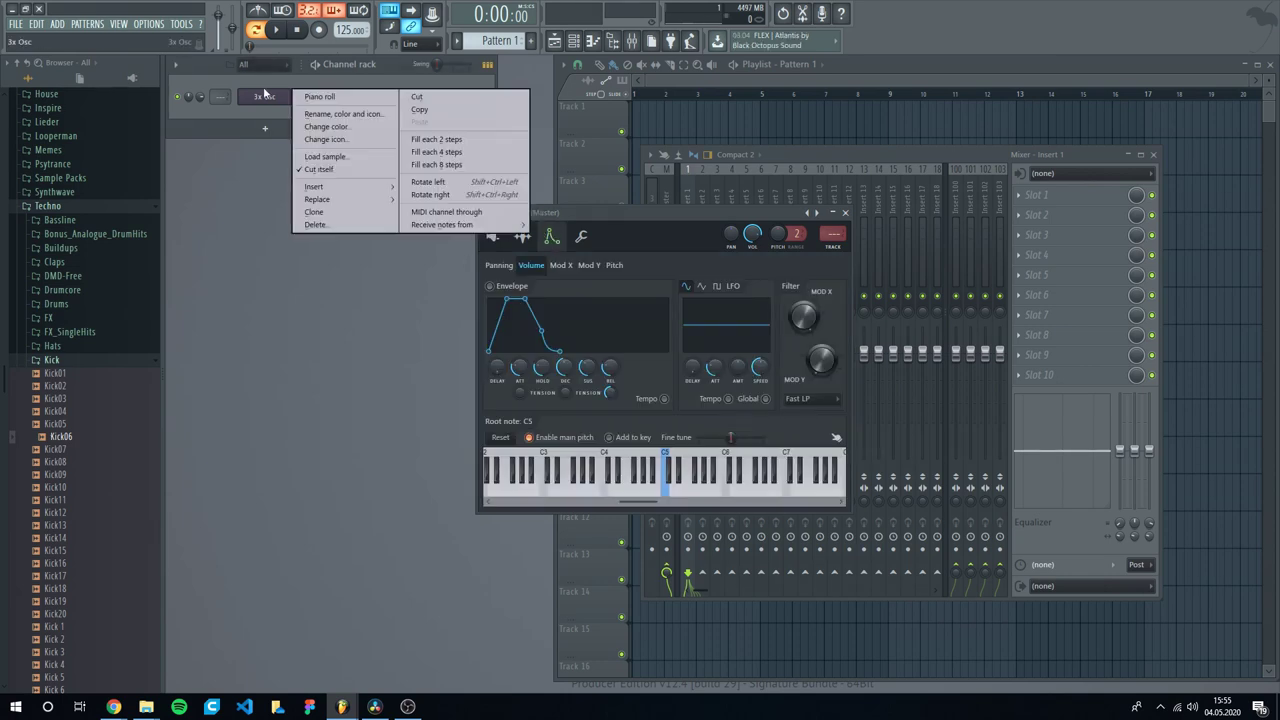
pyautogui.click(318, 97)
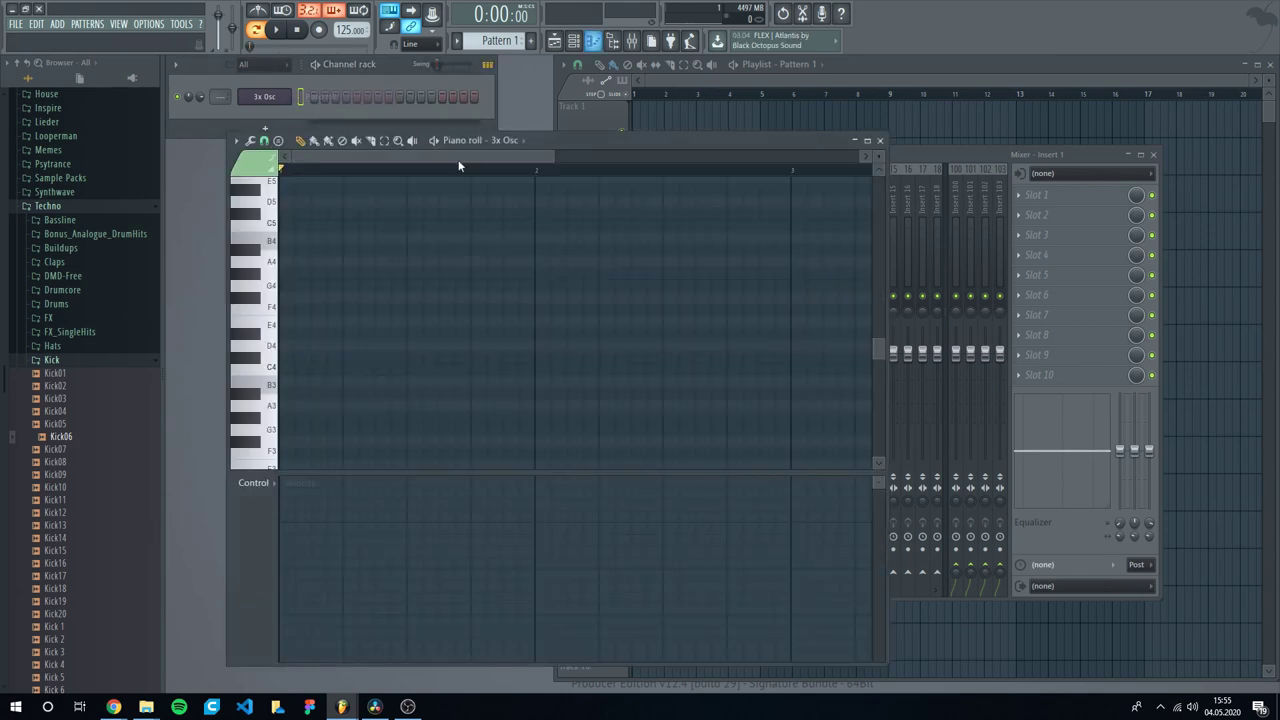
pyautogui.click(285, 347)
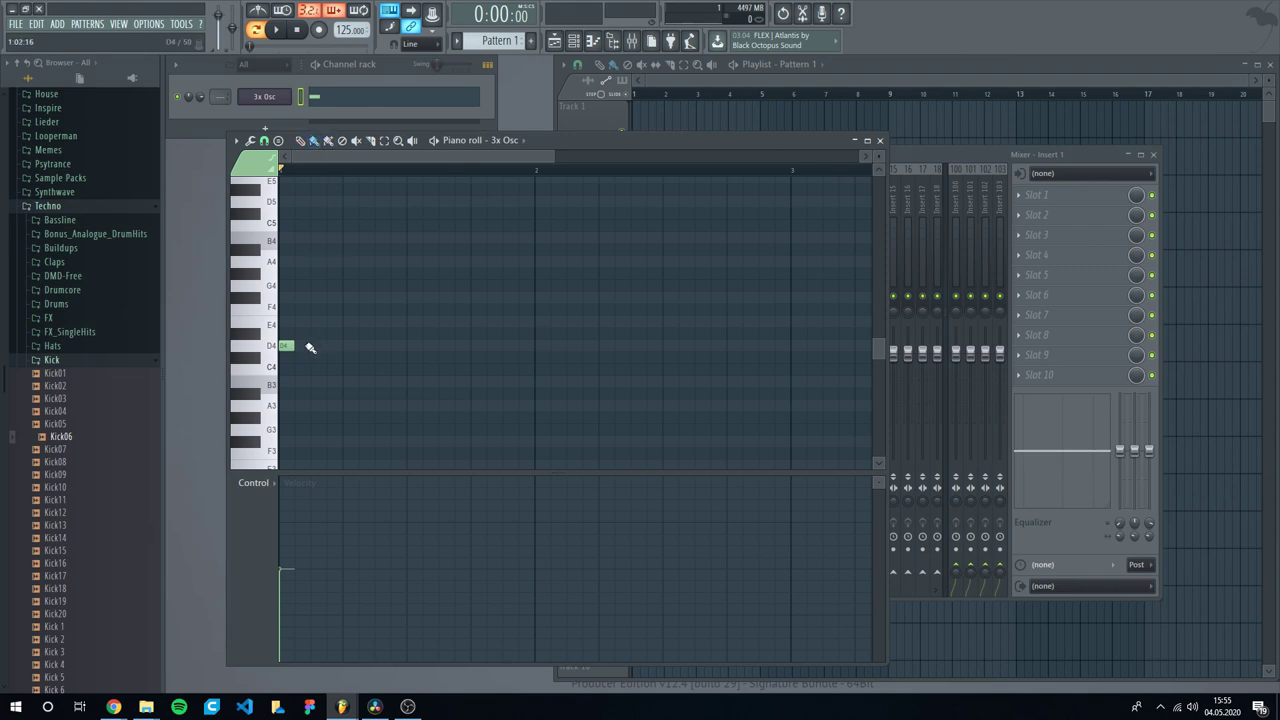
pyautogui.moveTo(308, 346); pyautogui.dragTo(470, 346)
pyautogui.click(869, 141)
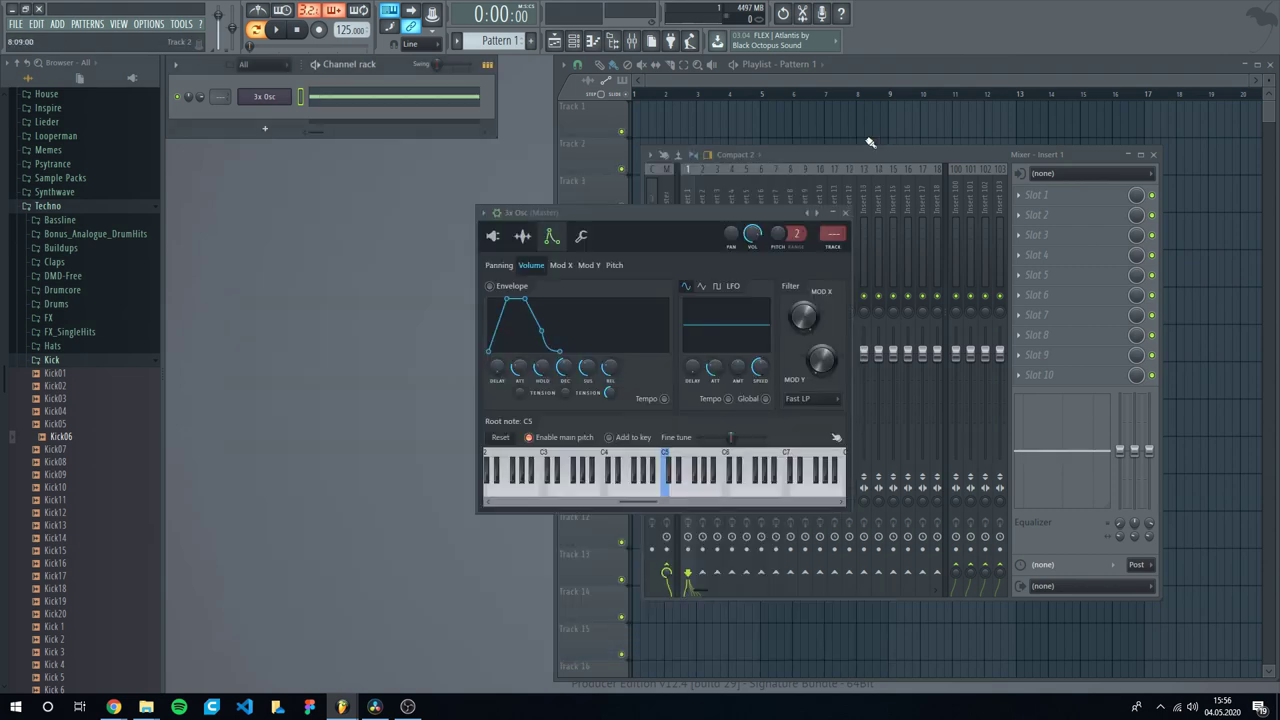
pyautogui.click(277, 30)
pyautogui.click(277, 30)
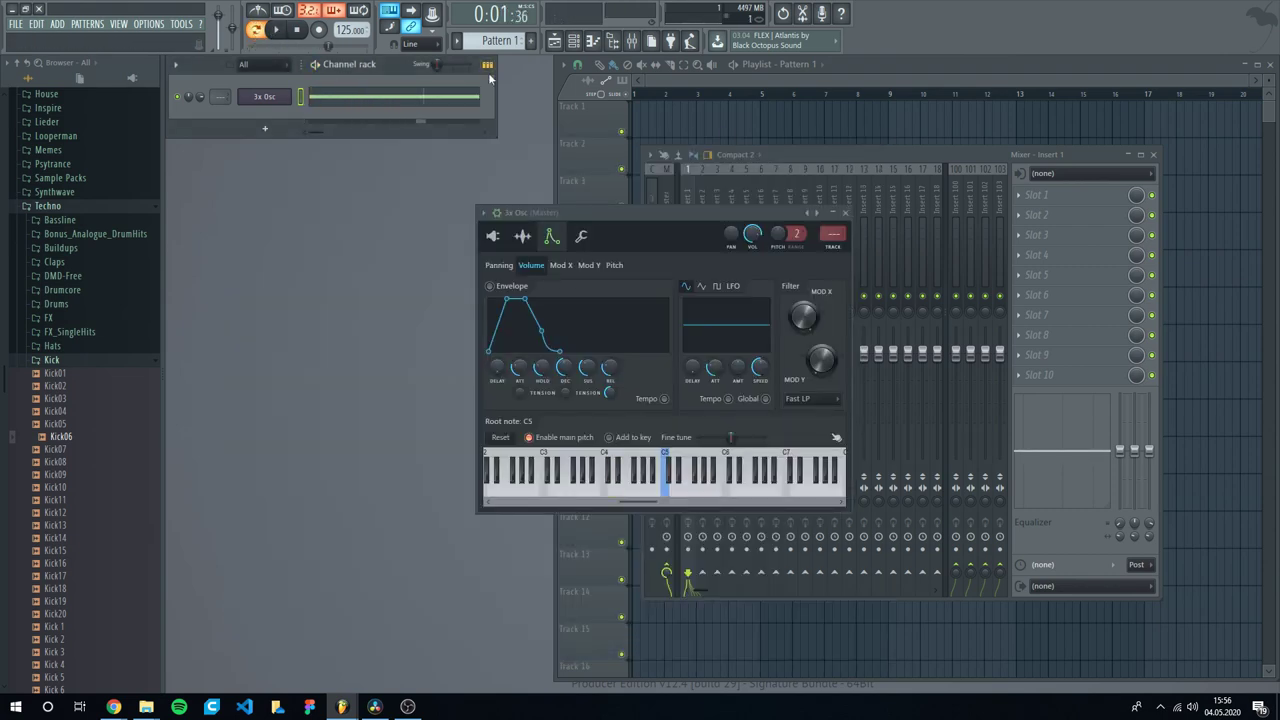
# - Enable the 3x Osc volume envelope with no attack or hold, a short decay, and lowered sustain and release, auditioning the sound
pyautogui.moveTo(591, 214); pyautogui.dragTo(625, 204)
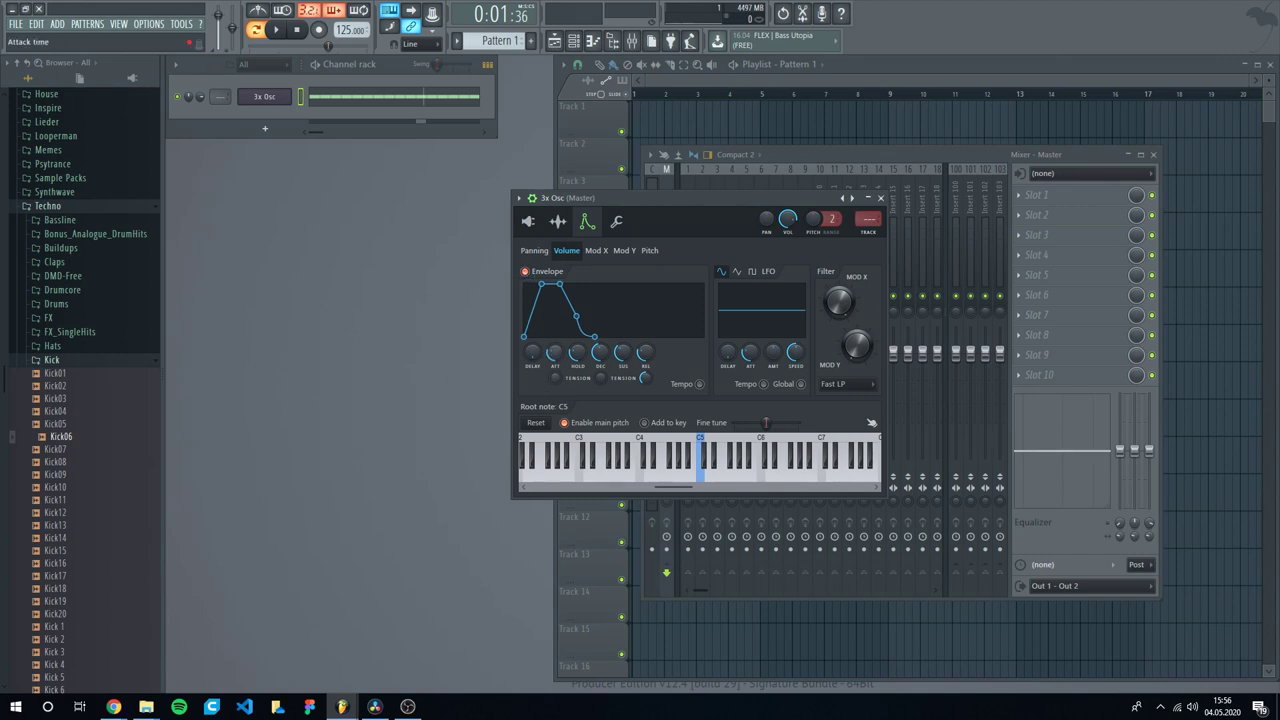
pyautogui.moveTo(553, 352); pyautogui.dragTo(623, 358)
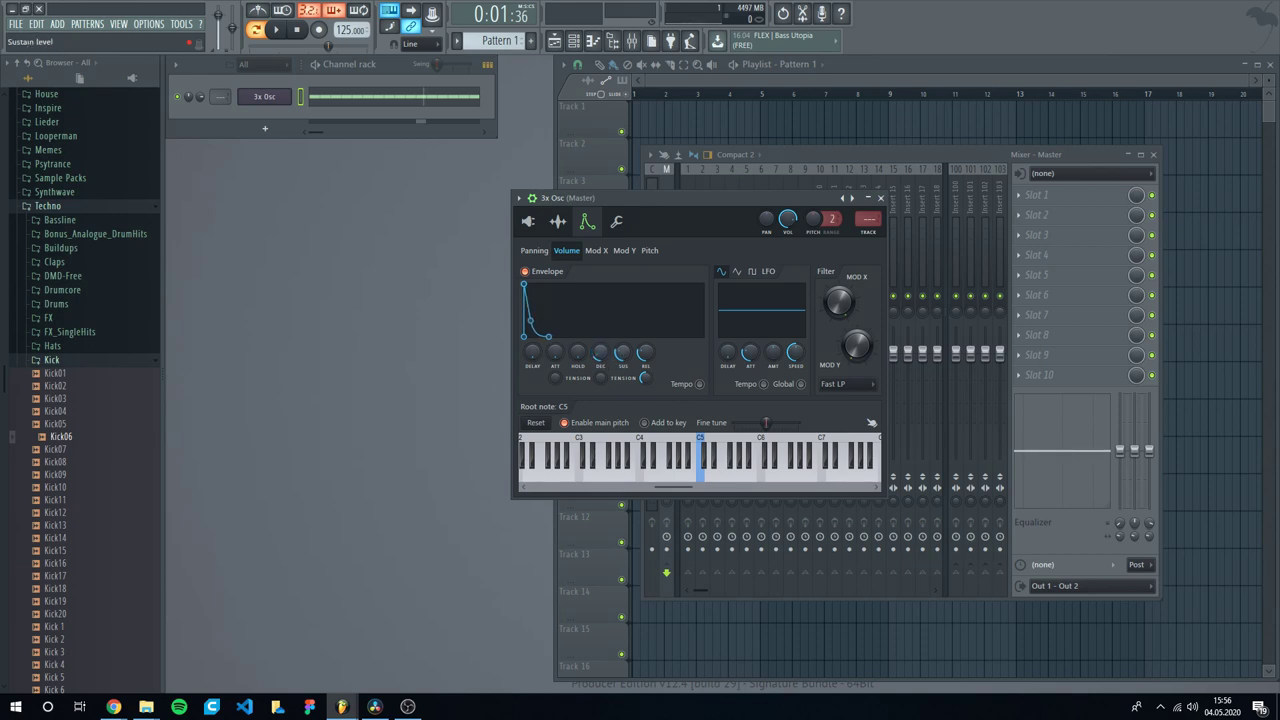
pyautogui.click(379, 65)
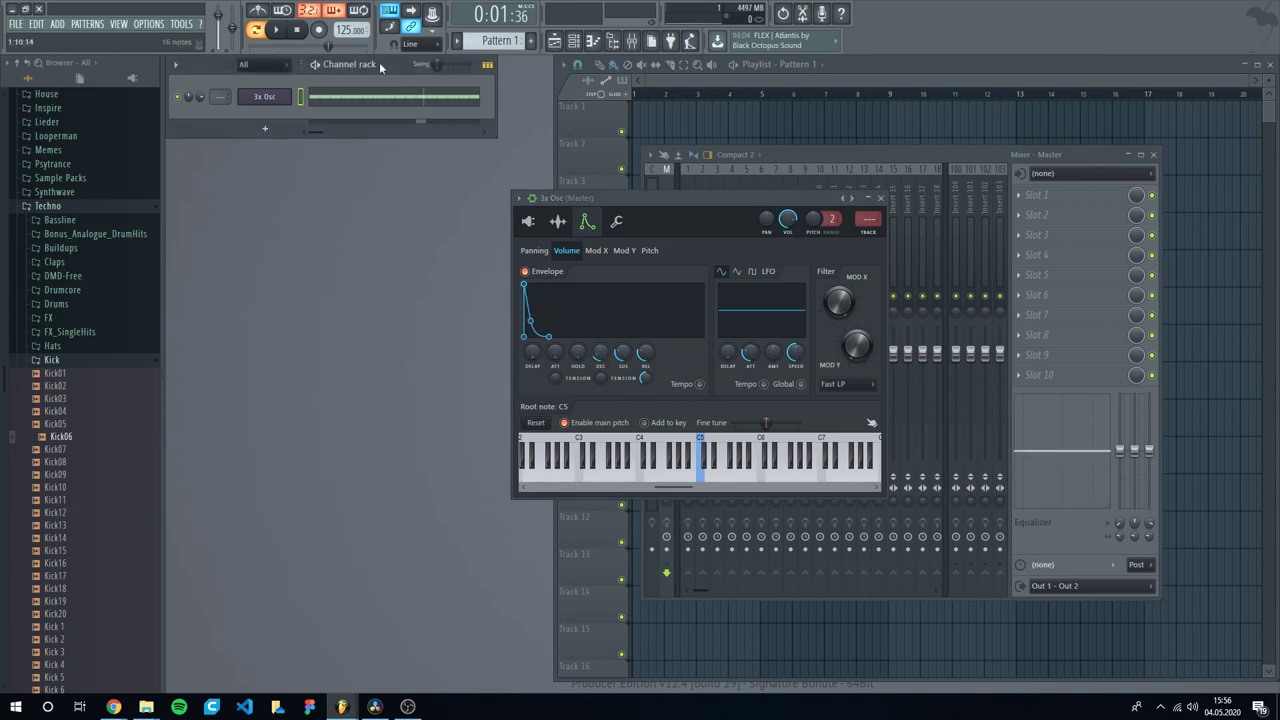
pyautogui.press('space')
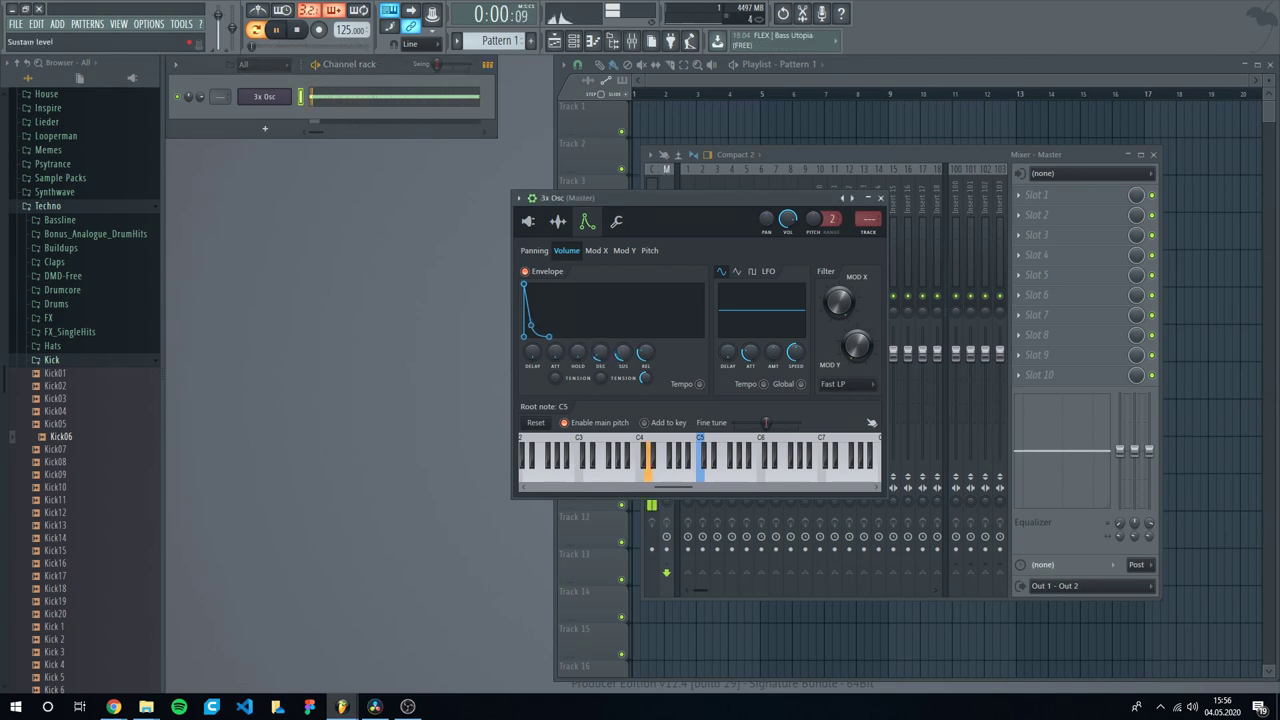
pyautogui.moveTo(649, 359); pyautogui.dragTo(601, 361)
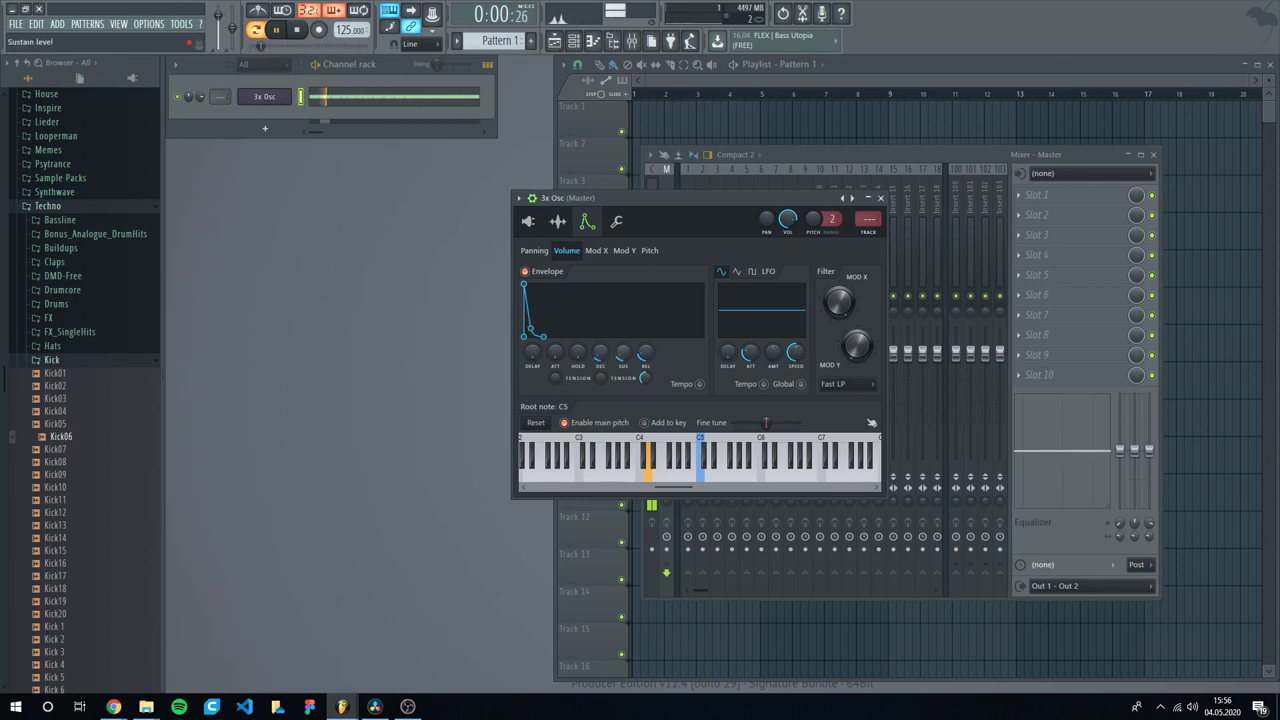
pyautogui.moveTo(655, 198); pyautogui.dragTo(577, 196)
pyautogui.press('space')
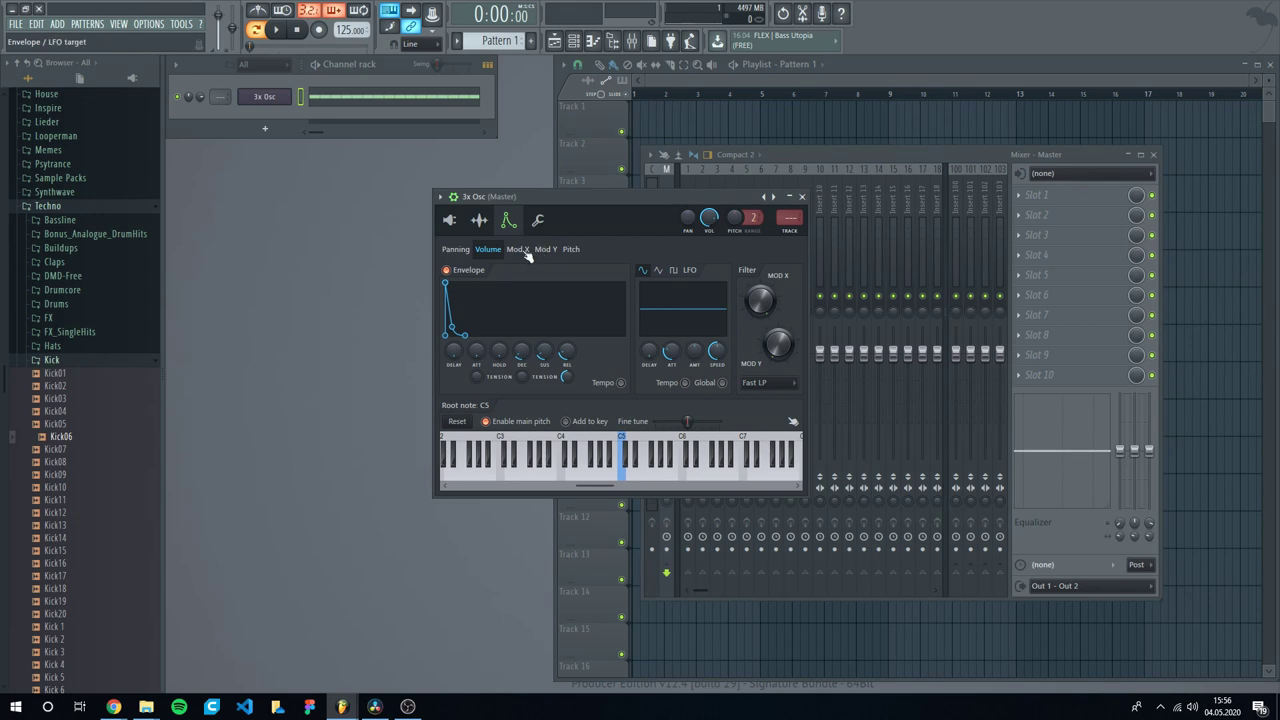
# - Add Fruity Reeverb 2 to the Master track's first effect slot and lower its wet level
pyautogui.click(1040, 195)
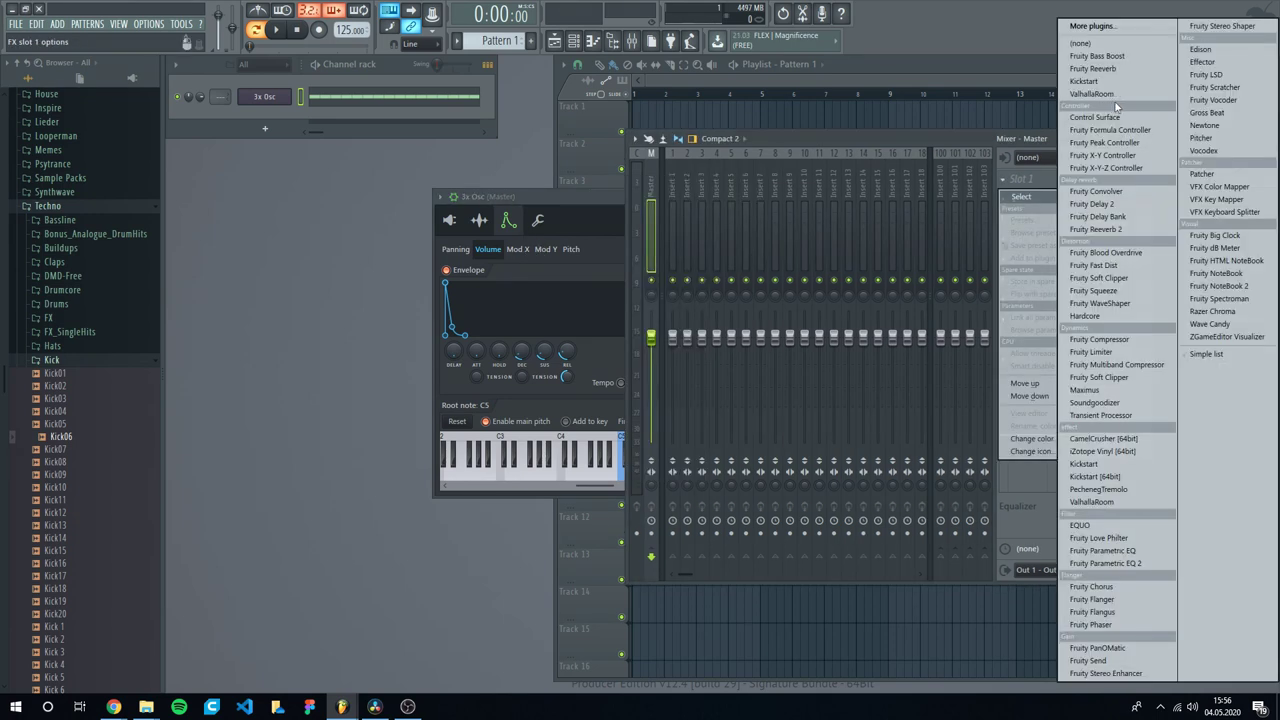
pyautogui.click(1131, 225)
pyautogui.moveTo(417, 166); pyautogui.dragTo(742, 313)
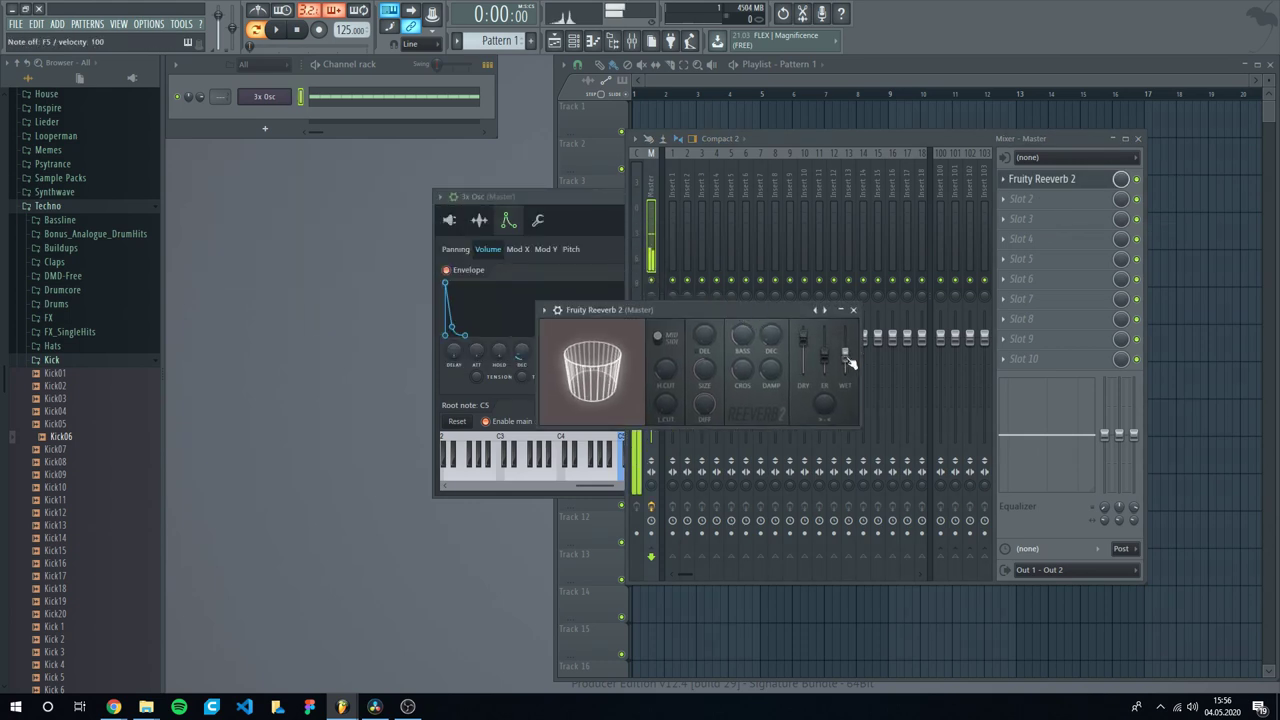
pyautogui.moveTo(845, 355); pyautogui.dragTo(846, 366)
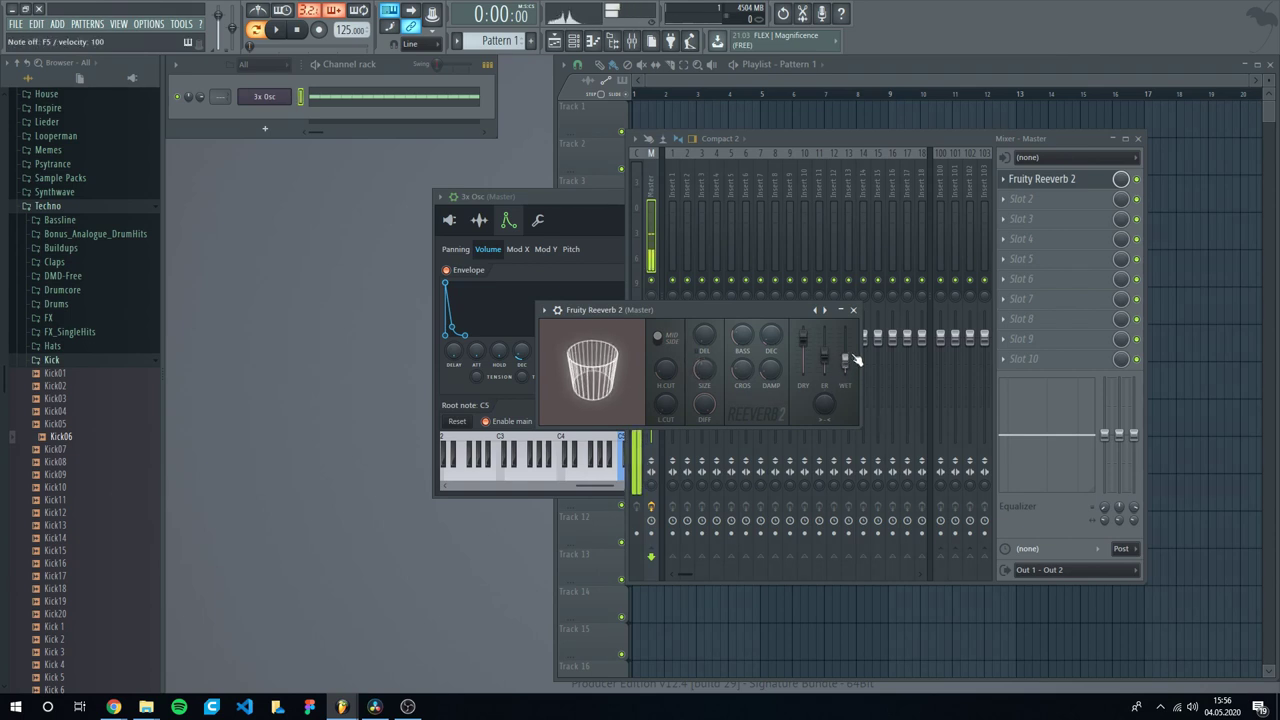
pyautogui.click(853, 310)
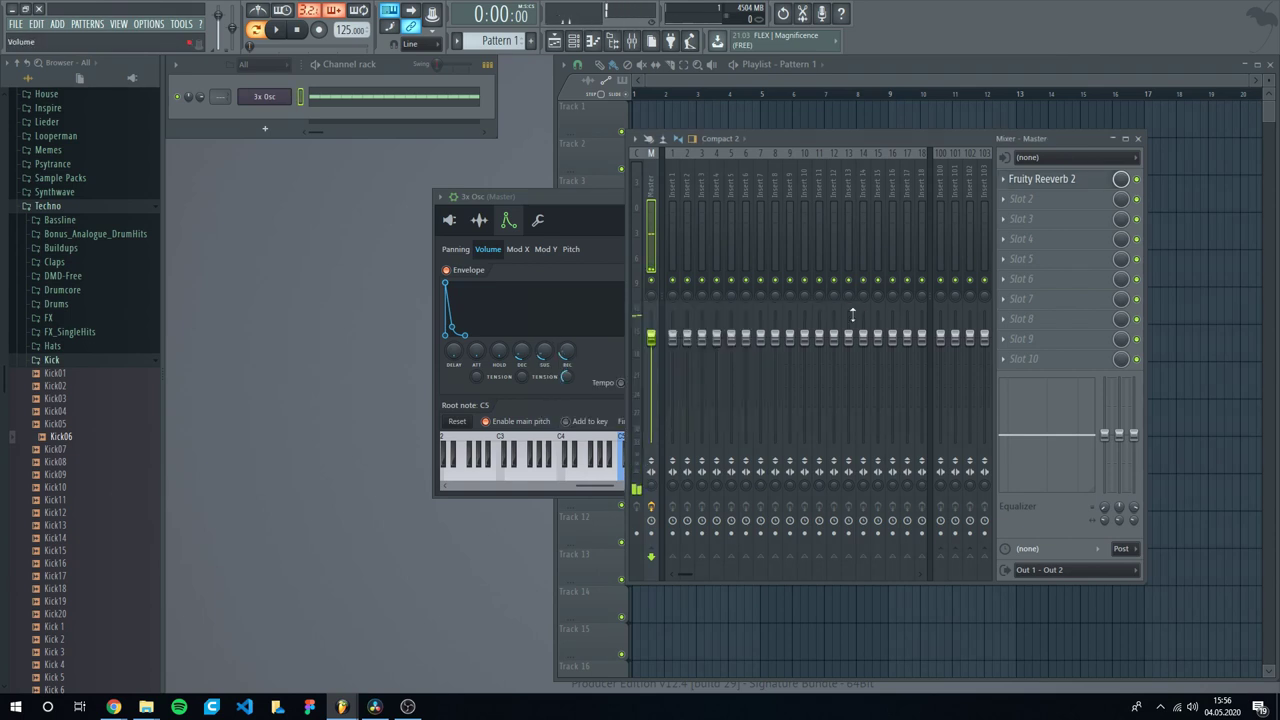
# - Add Fruity Parametric EQ 2 to the Master track's second effect slot and move its window clear
pyautogui.click(1015, 198)
pyautogui.click(1105, 562)
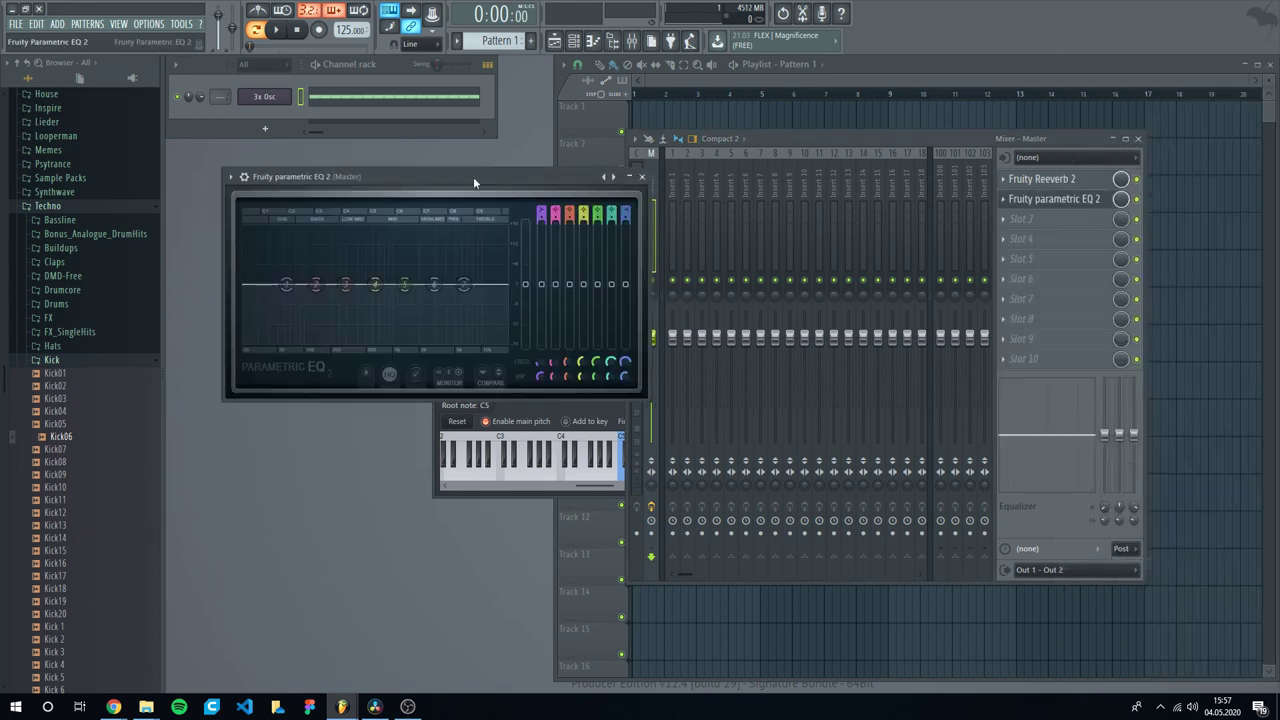
pyautogui.moveTo(473, 176); pyautogui.dragTo(853, 239)
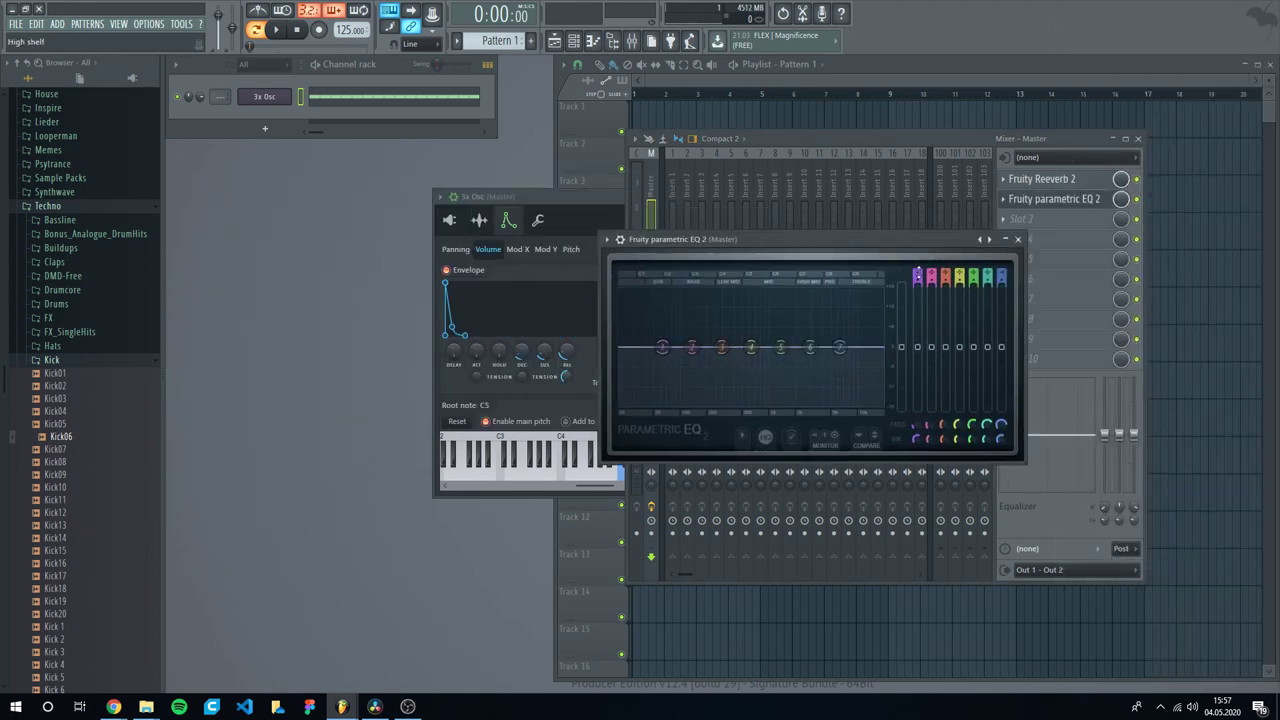
# - Make EQ band 1 a high-pass with a raised cutoff, set the main level to 1.7 dB, and slightly boost band 3 around 230 Hz
pyautogui.moveTo(919, 275); pyautogui.dragTo(919, 293)
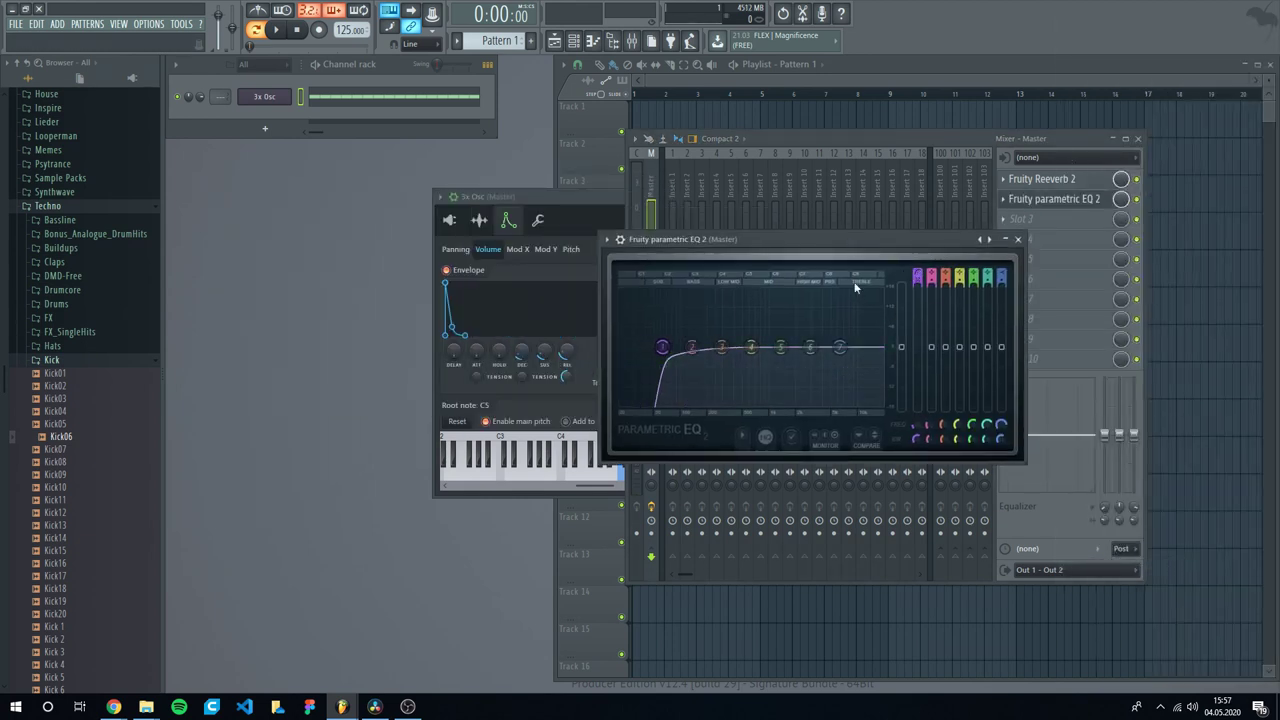
pyautogui.moveTo(662, 347); pyautogui.dragTo(706, 347)
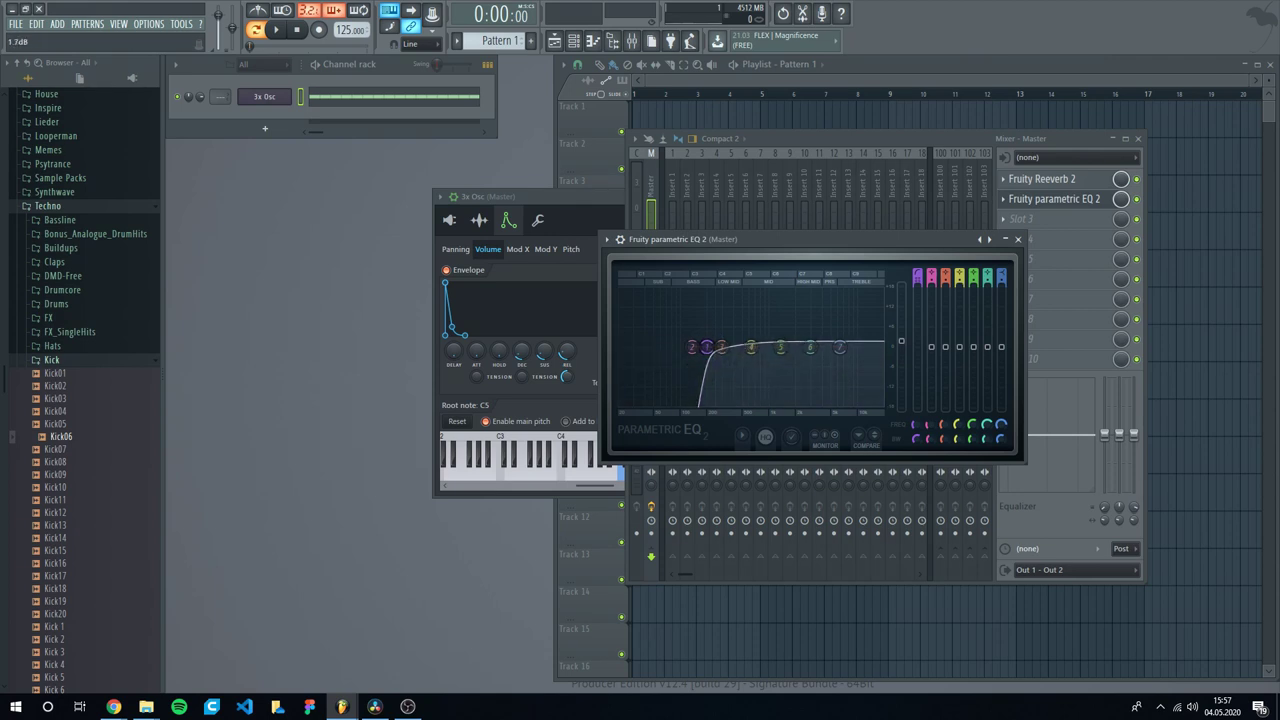
pyautogui.moveTo(721, 347); pyautogui.dragTo(718, 336)
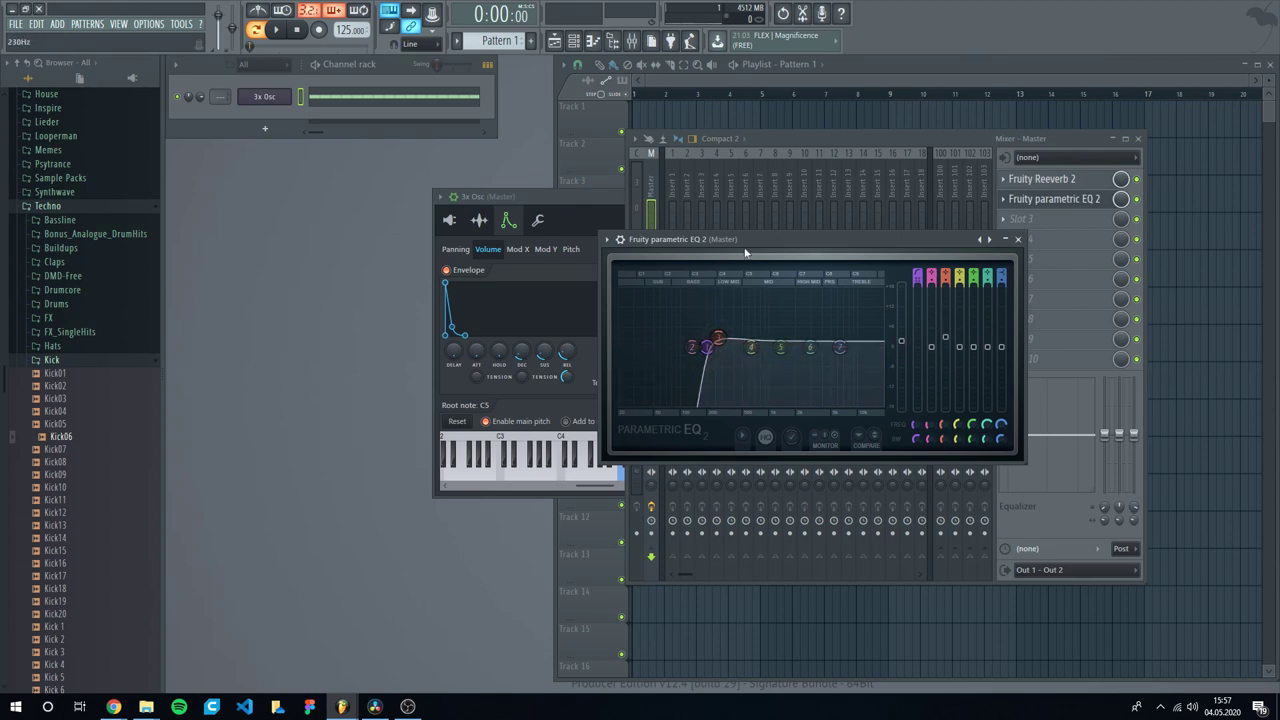
pyautogui.moveTo(750, 240); pyautogui.dragTo(486, 223)
# - Play the pattern and compare the sound with the Parametric EQ 2 bypassed and enabled, then close the EQ
pyautogui.press('space')
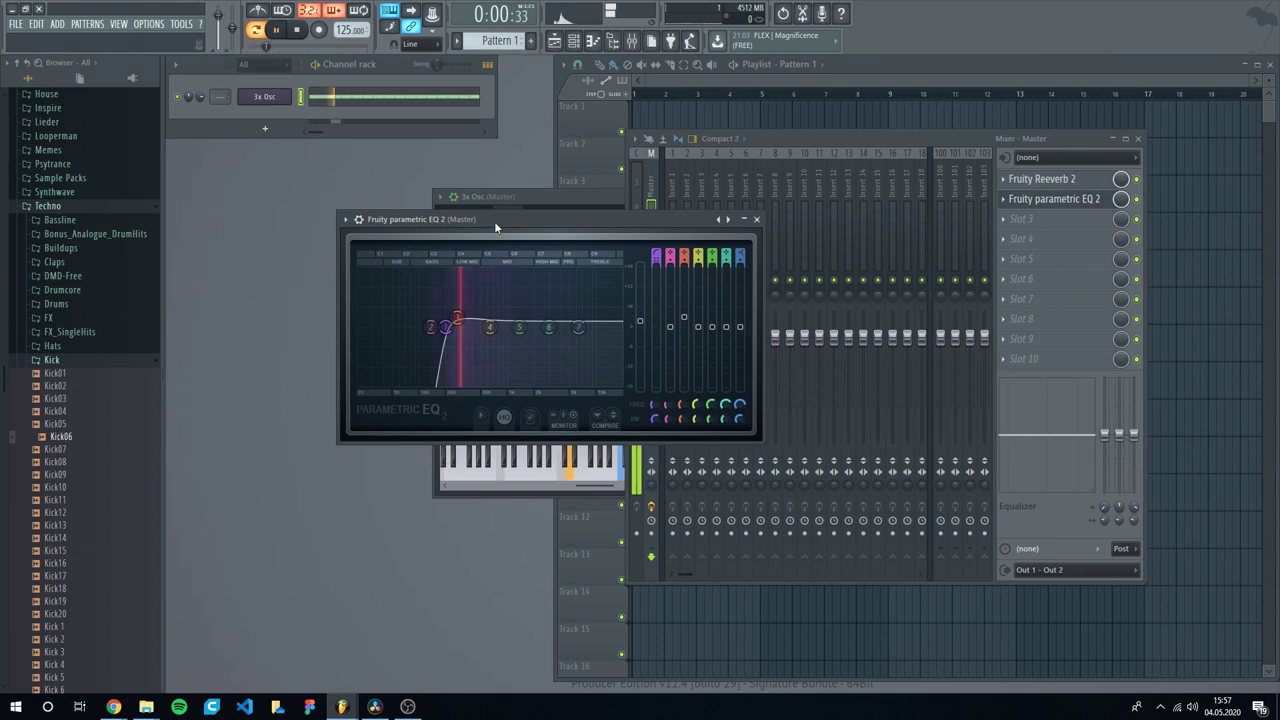
pyautogui.click(1135, 200)
pyautogui.click(1138, 199)
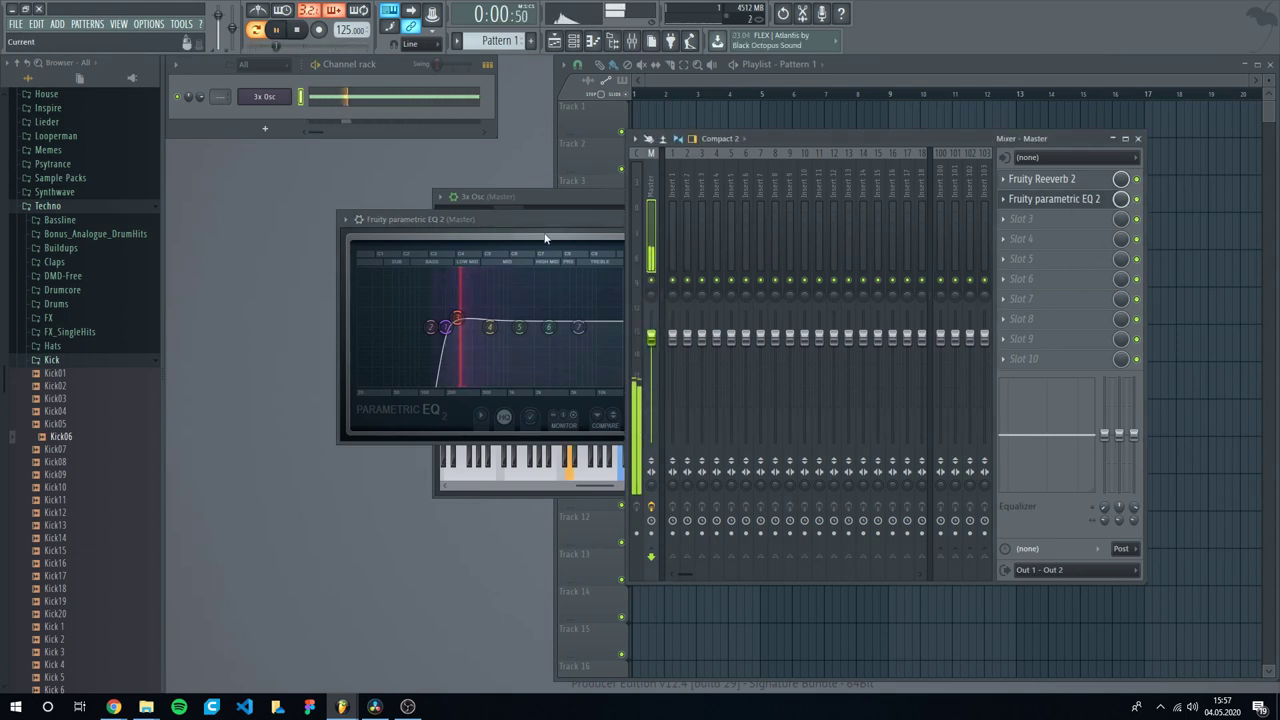
pyautogui.moveTo(526, 223); pyautogui.dragTo(532, 253)
pyautogui.press('space')
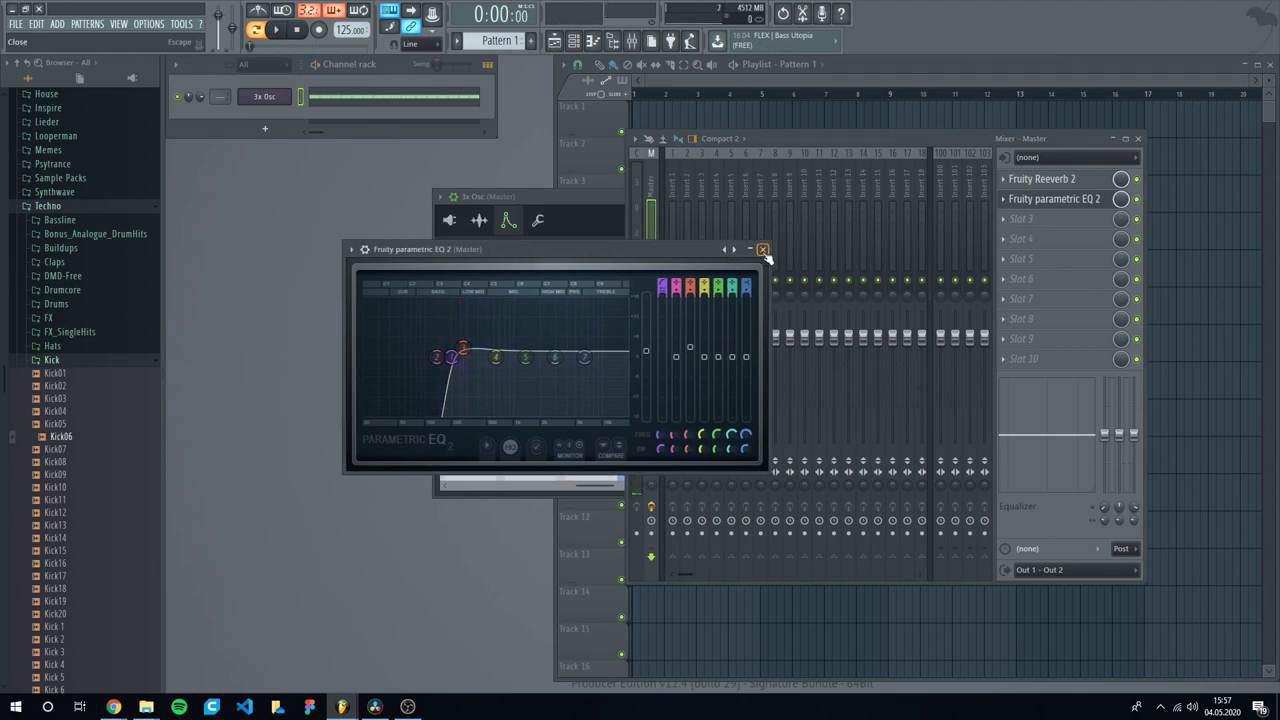
pyautogui.click(763, 251)
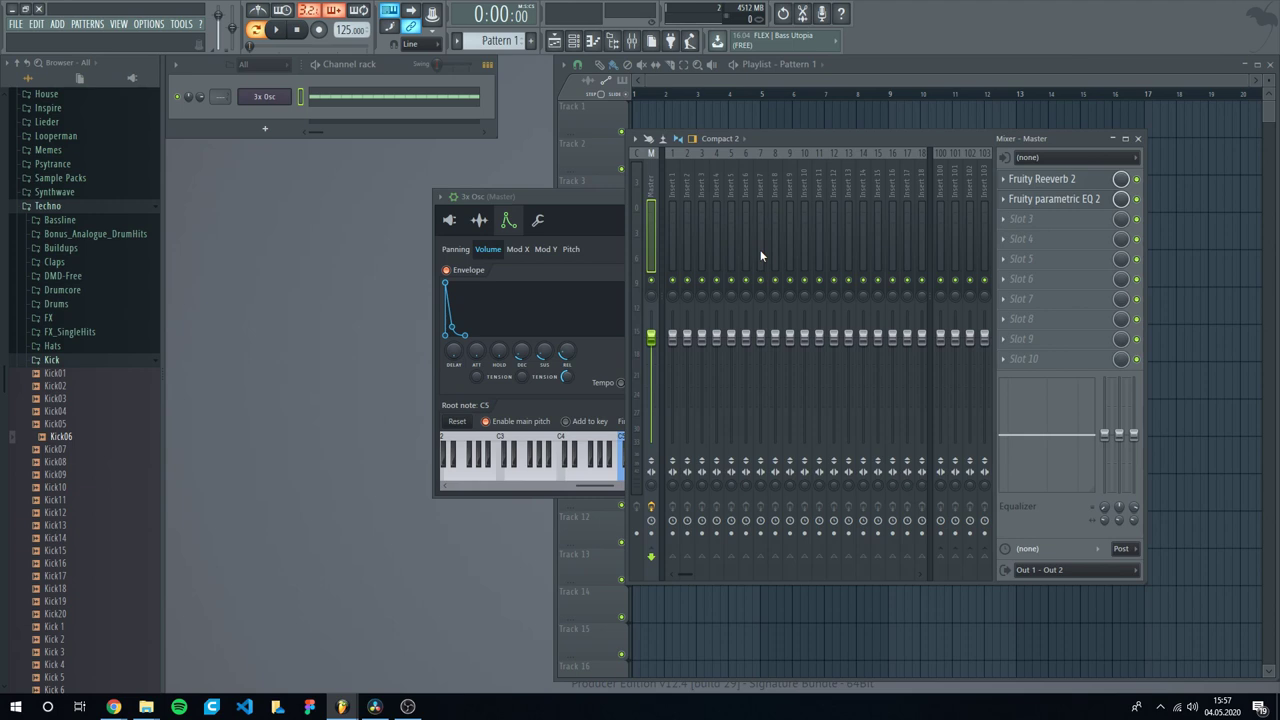
# - Open the 3x Osc notes in the piano roll and lower the velocity of notes 1, 5, 9 and 13 to about half
pyautogui.click(394, 100)
pyautogui.click(599, 129)
pyautogui.moveTo(546, 141); pyautogui.dragTo(720, 126)
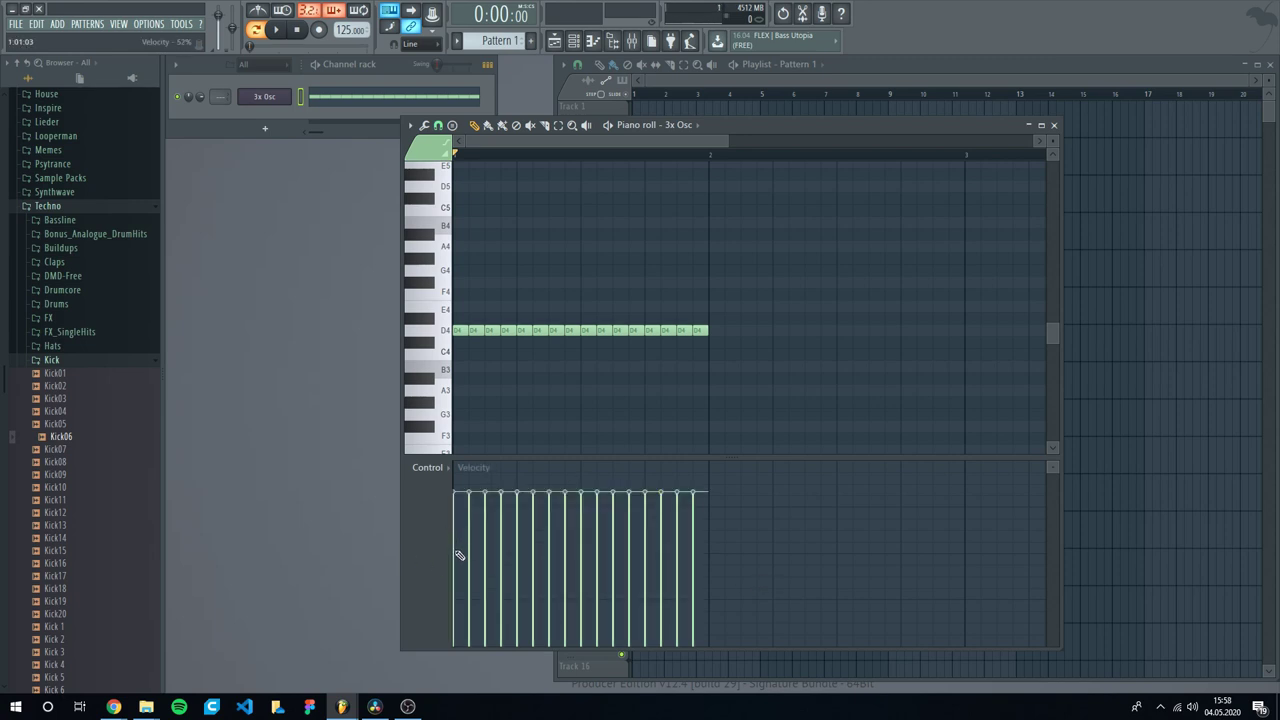
pyautogui.click(457, 551)
pyautogui.click(519, 557)
pyautogui.click(582, 559)
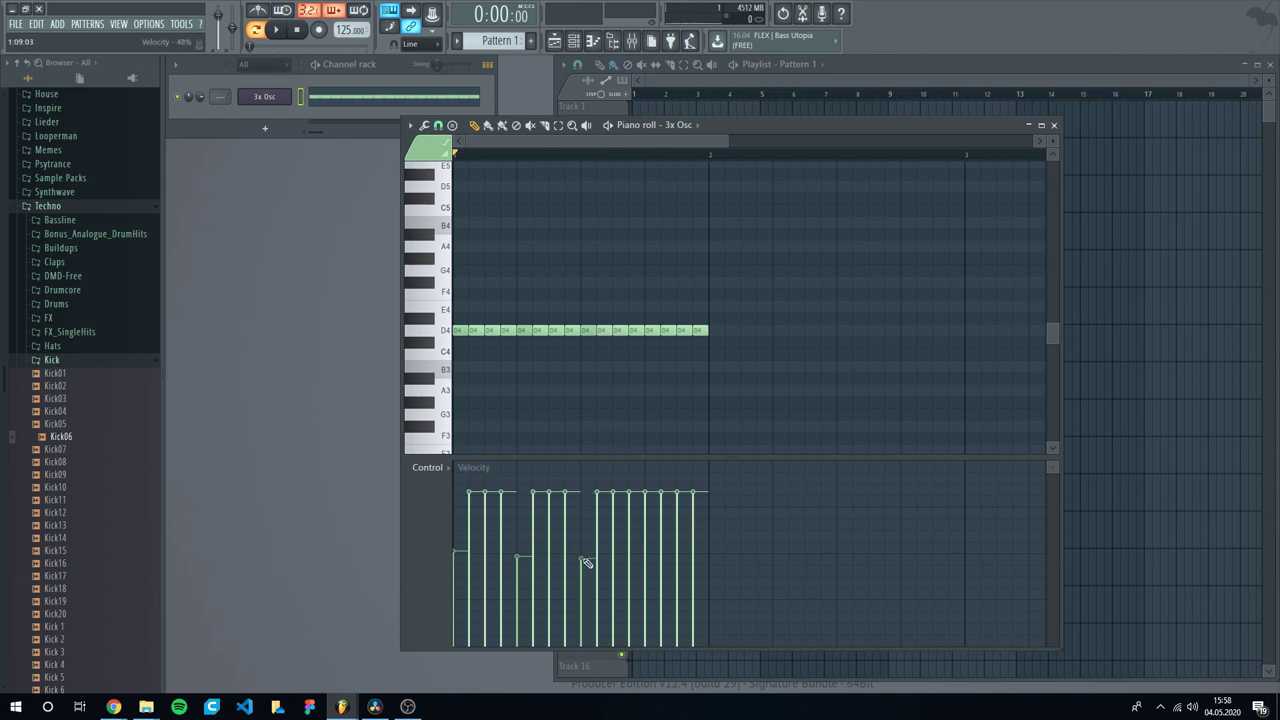
pyautogui.click(645, 556)
# - Lower the velocity of the even-numbered notes, with notes 2, 6, 10 and 14 near 66% and notes 4, 8, 12 and 16 slightly higher
pyautogui.click(471, 526)
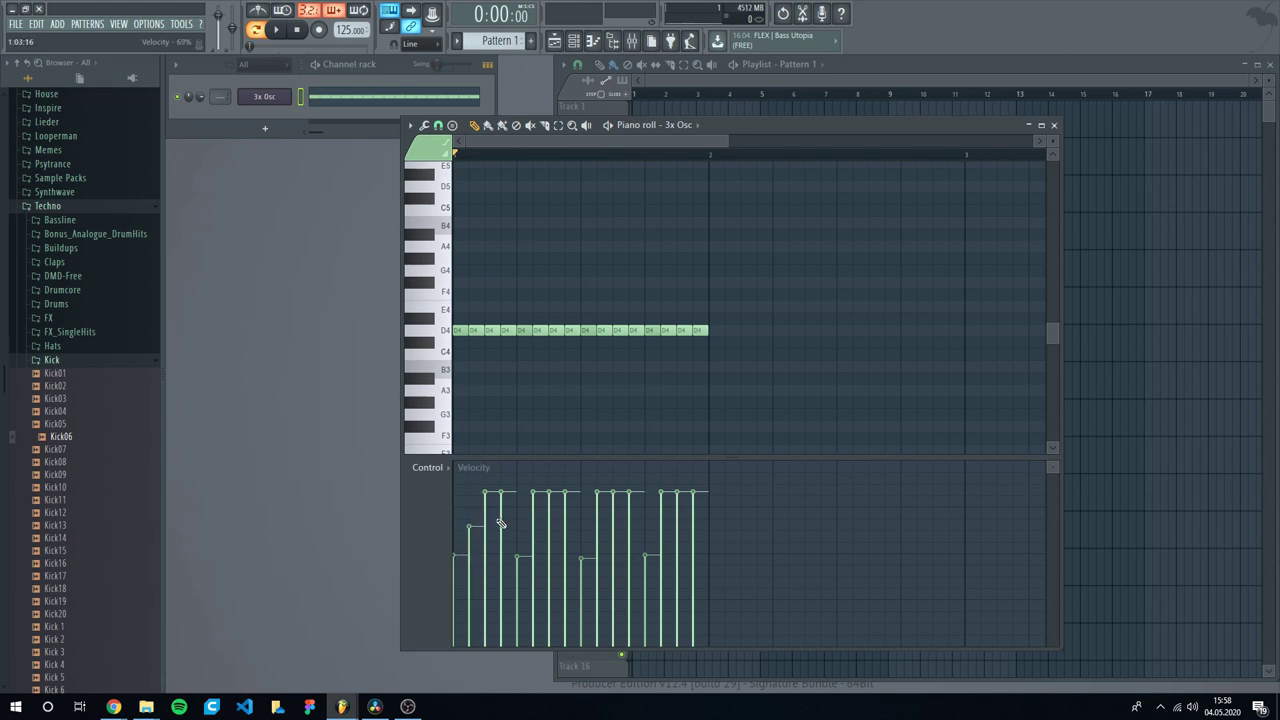
pyautogui.click(502, 517)
pyautogui.click(536, 529)
pyautogui.click(566, 519)
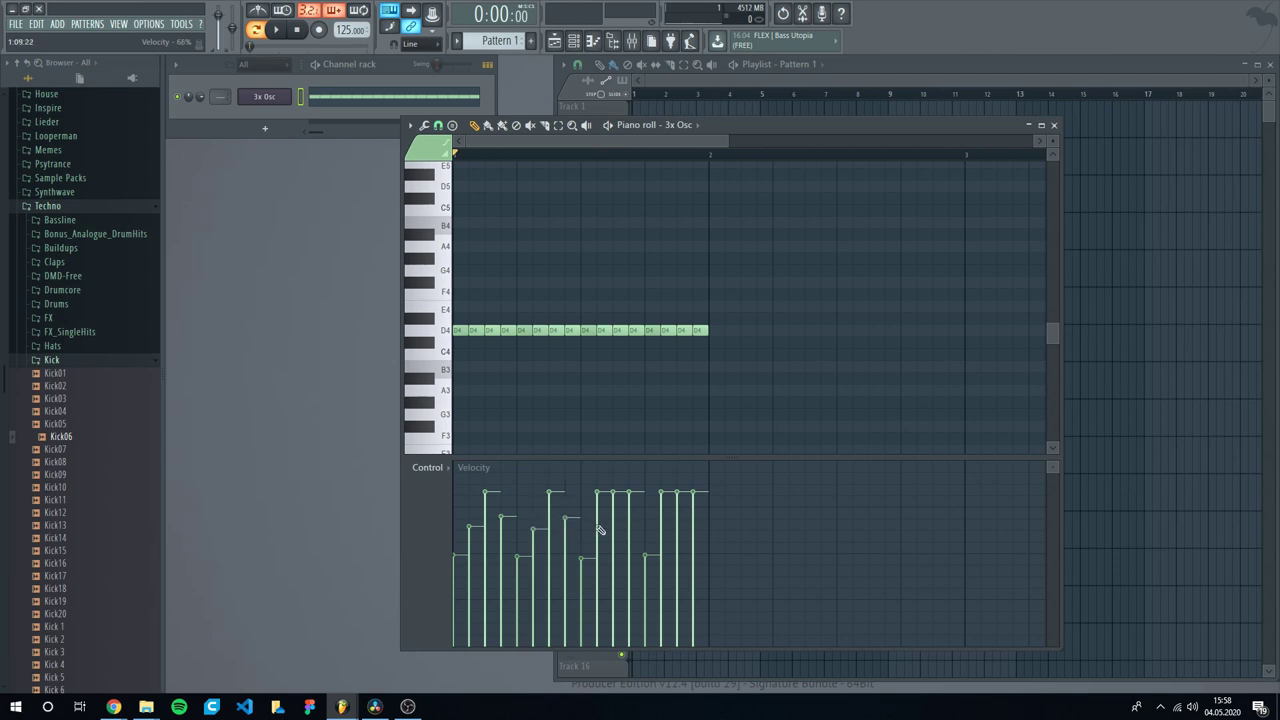
pyautogui.click(597, 529)
pyautogui.click(629, 520)
pyautogui.click(662, 528)
pyautogui.click(694, 522)
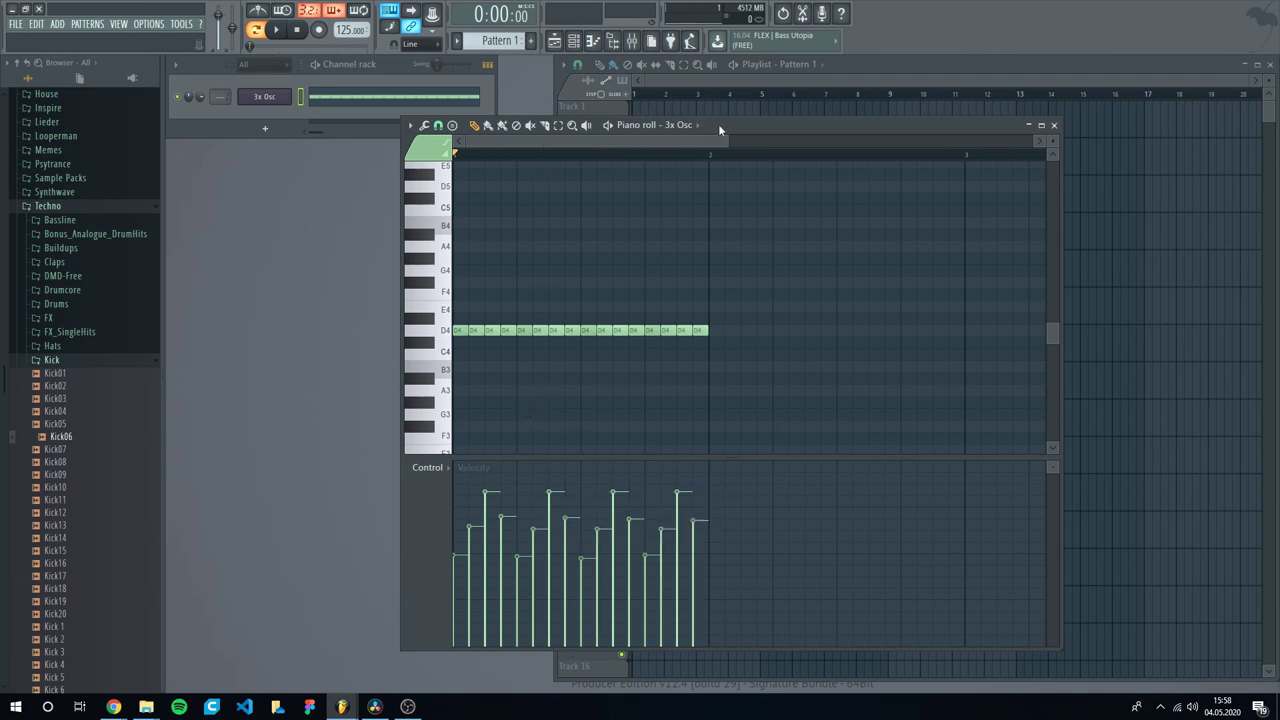
# - Shift the piano roll window slightly and play the pattern to hear the varied velocities
pyautogui.moveTo(718, 124); pyautogui.dragTo(683, 123)
pyautogui.press('space')
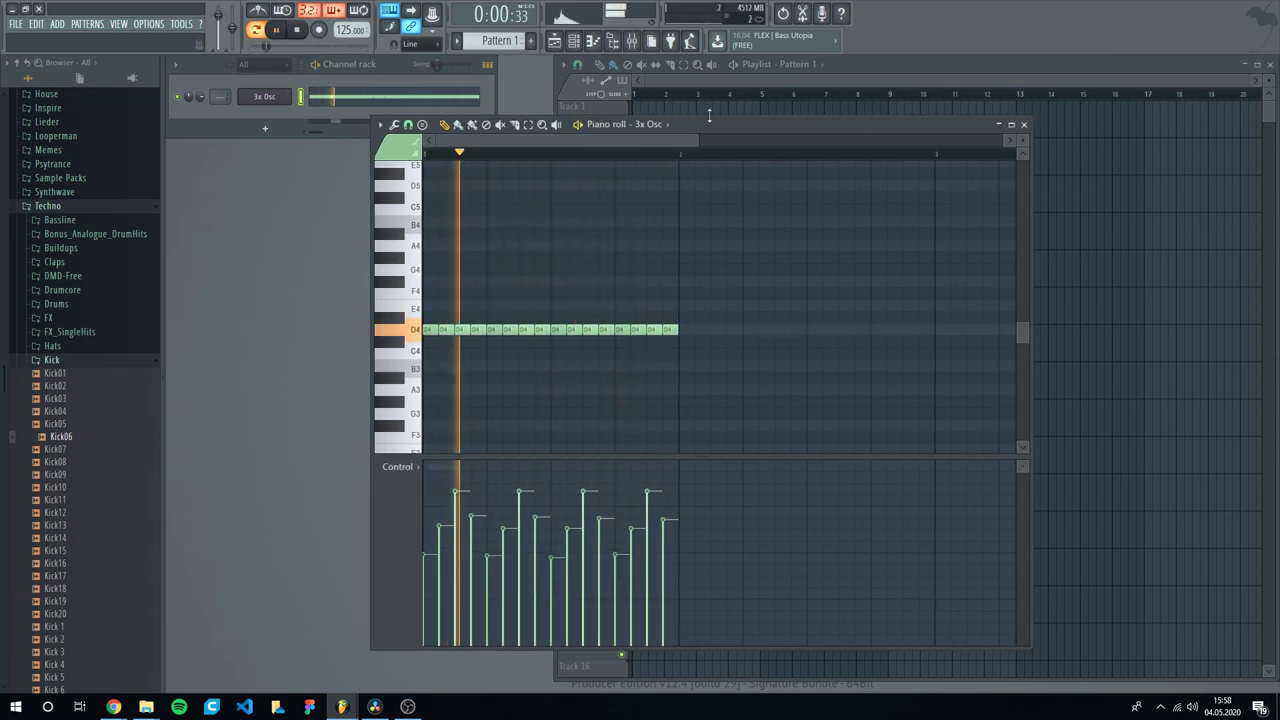
pyautogui.press('space')
pyautogui.press('space')
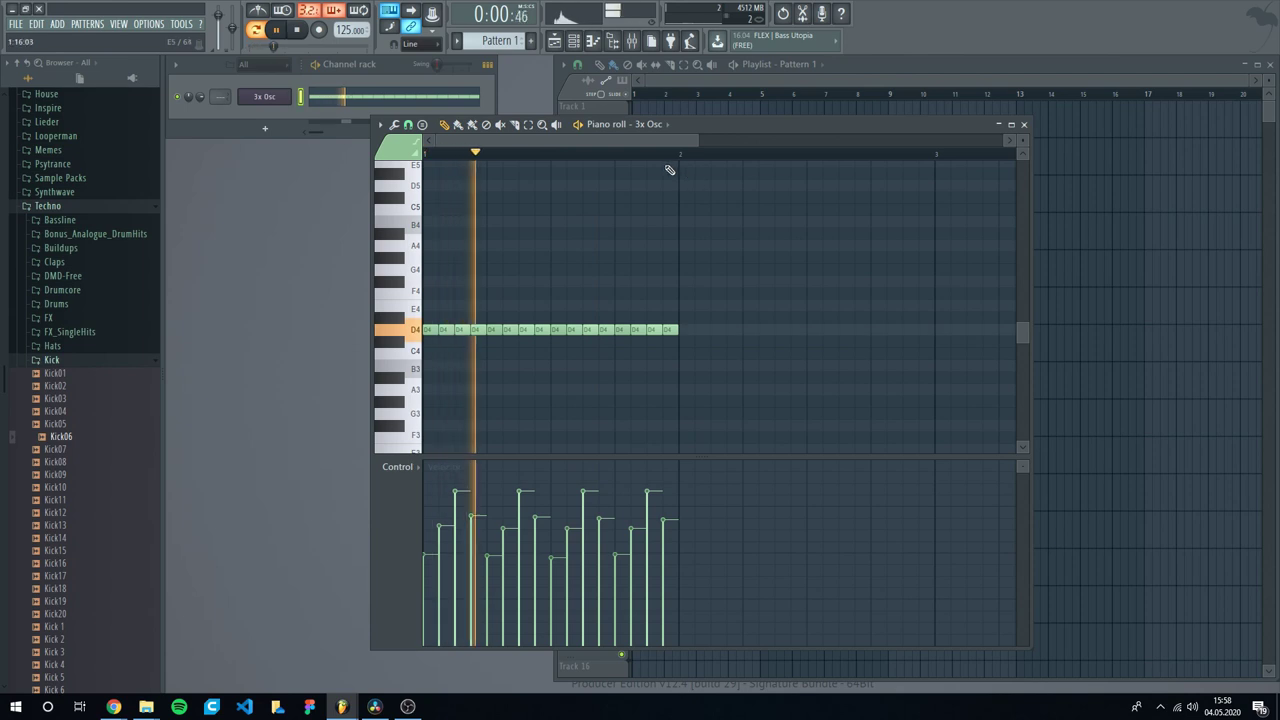
pyautogui.press('space')
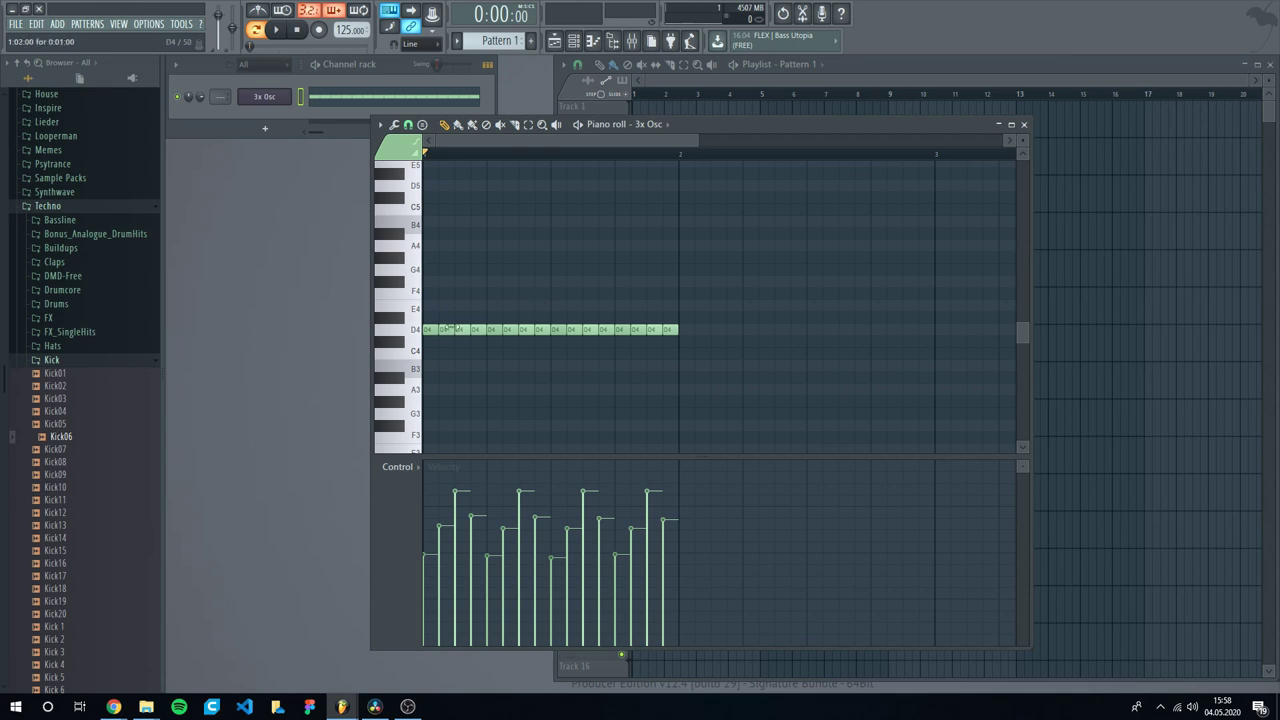
# - Move the second note up to F#4 and the fourth note down to B3, and briefly play the pattern
pyautogui.moveTo(446, 330); pyautogui.dragTo(446, 302)
pyautogui.moveTo(447, 280); pyautogui.dragTo(447, 281)
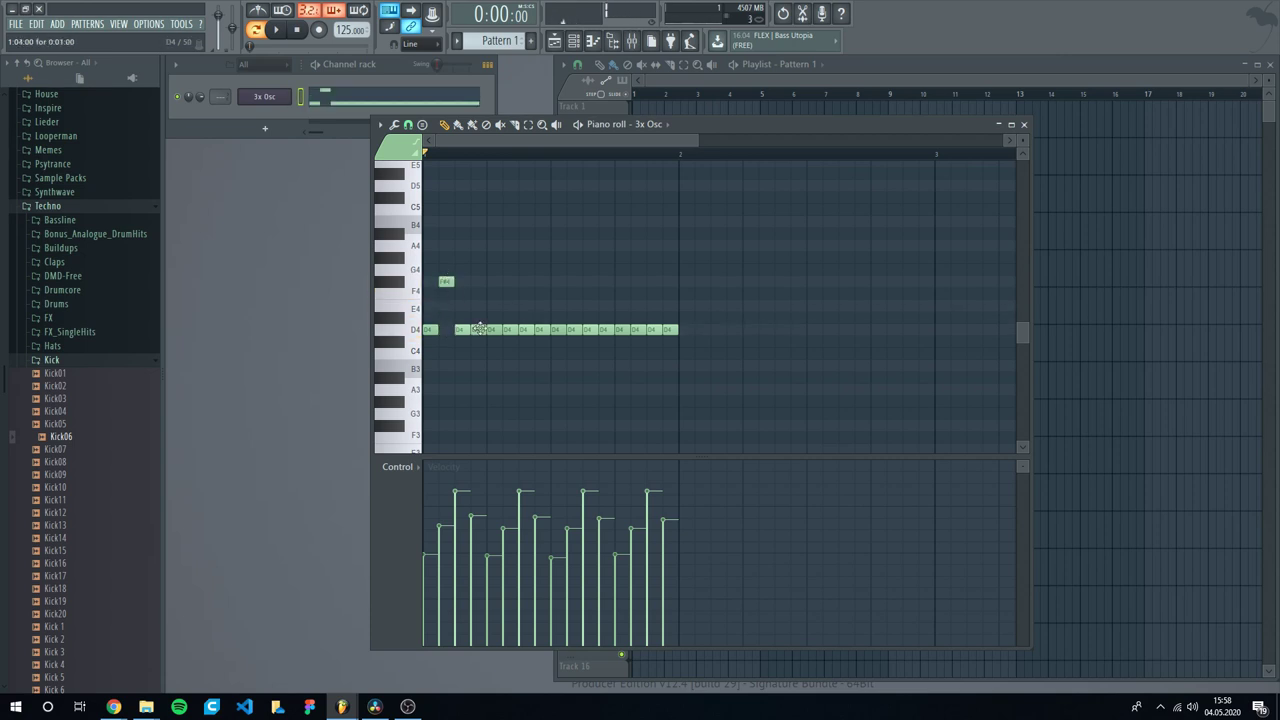
pyautogui.moveTo(478, 329); pyautogui.dragTo(479, 366)
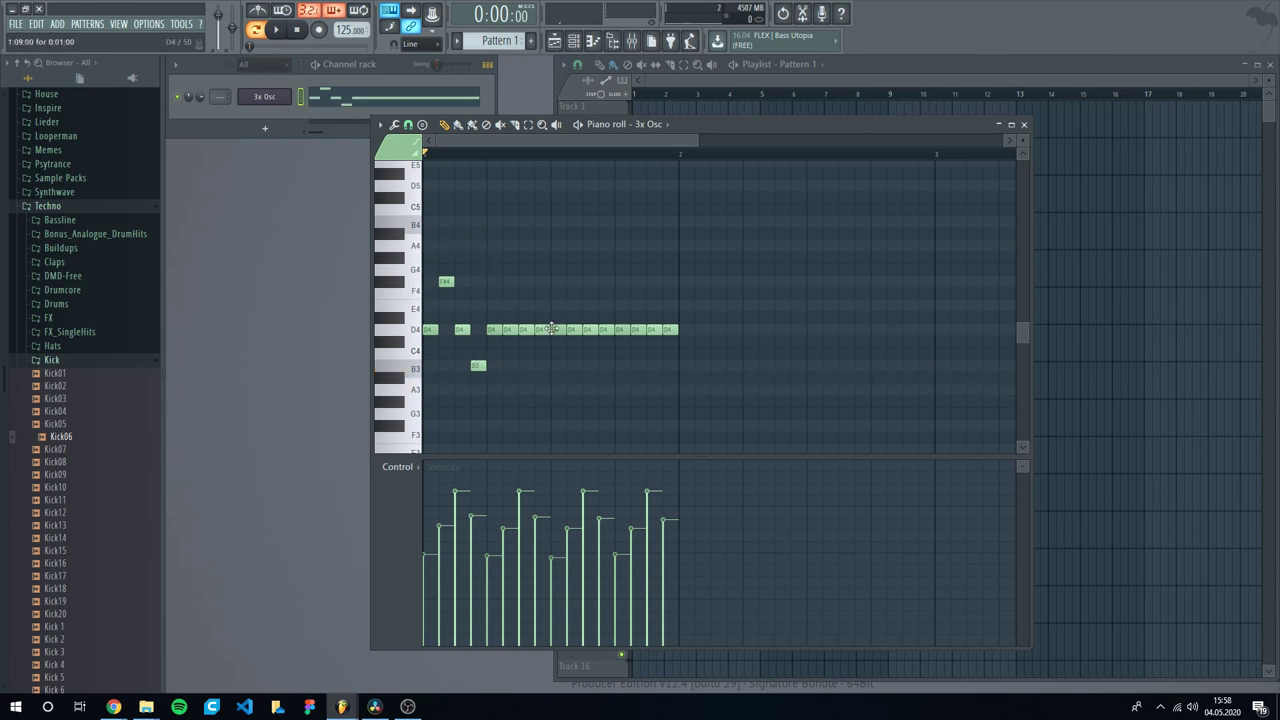
pyautogui.press('space')
pyautogui.press('space')
# - Delete the notes after the first beat, duplicate the four-note figure across the rest of the bar, and play it
pyautogui.moveTo(491, 329)
pyautogui.mouseDown()
pyautogui.moveTo(700, 347)
pyautogui.moveTo(583, 342)
pyautogui.moveTo(625, 330)
pyautogui.mouseUp()
pyautogui.moveTo(547, 378); pyautogui.dragTo(421, 257)
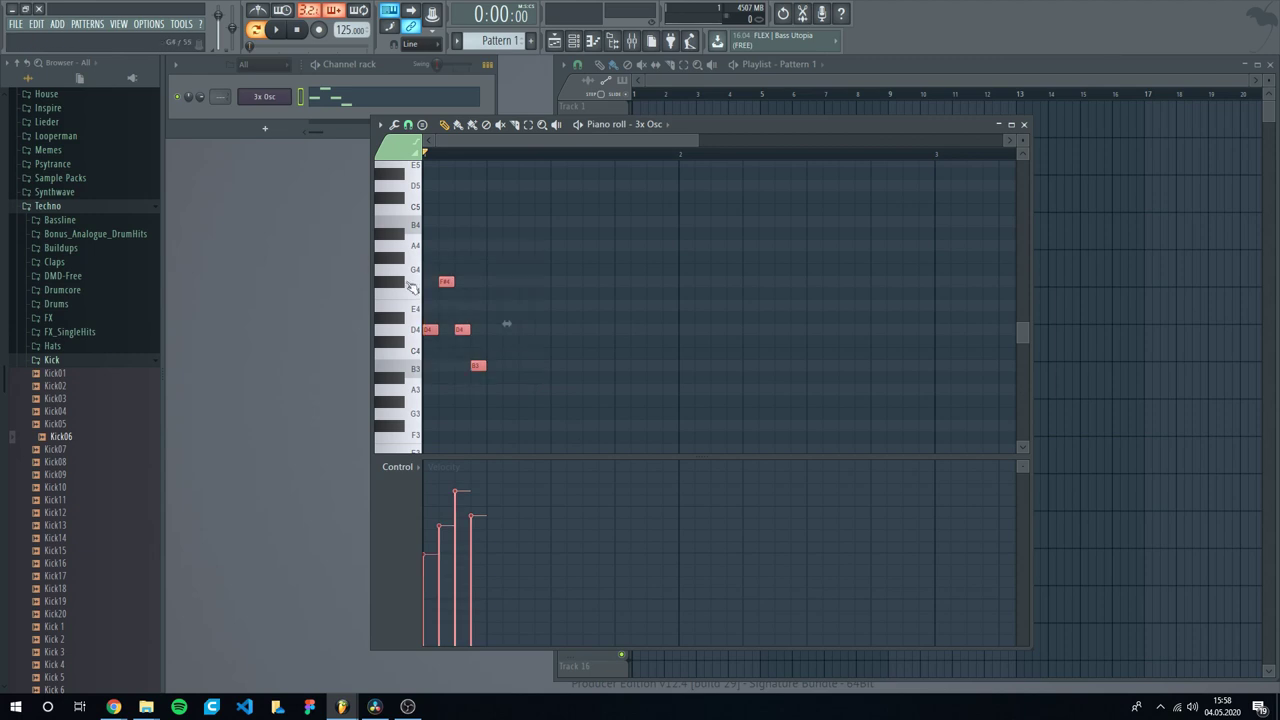
pyautogui.moveTo(430, 329); pyautogui.dragTo(554, 331)
pyautogui.moveTo(554, 331)
pyautogui.mouseDown()
pyautogui.moveTo(446, 328)
pyautogui.moveTo(629, 325)
pyautogui.mouseUp()
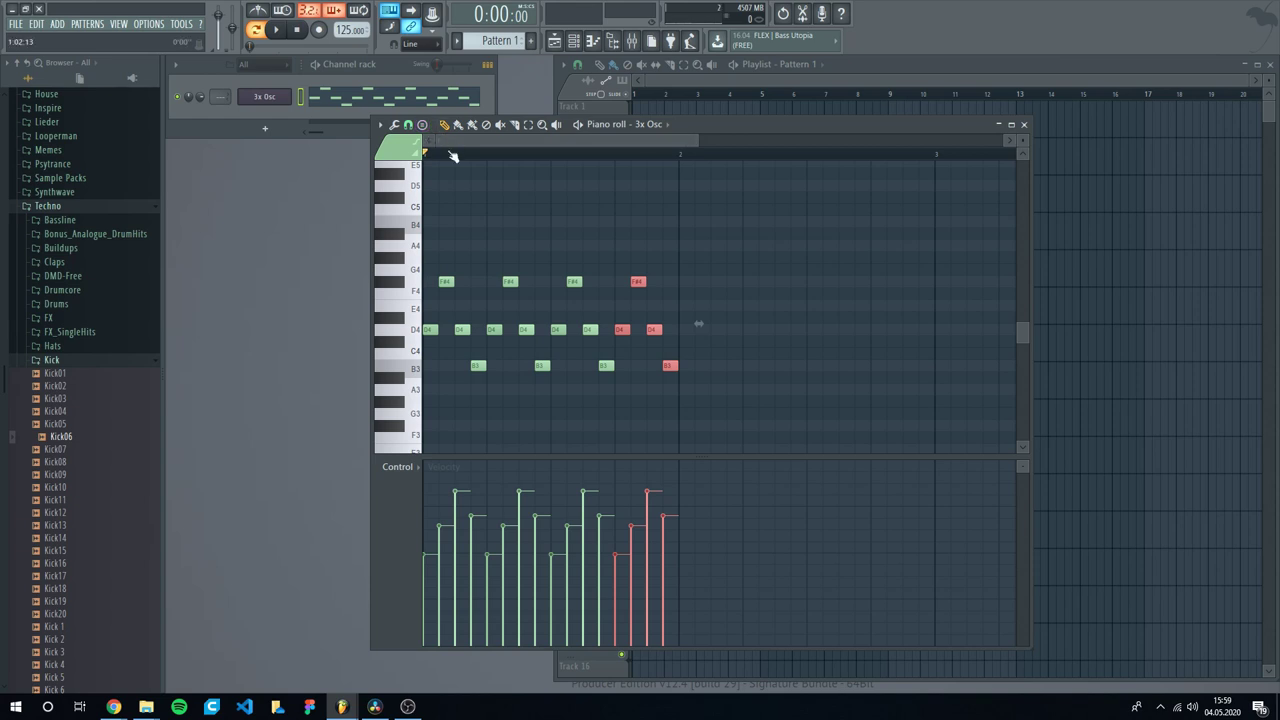
pyautogui.press('space')
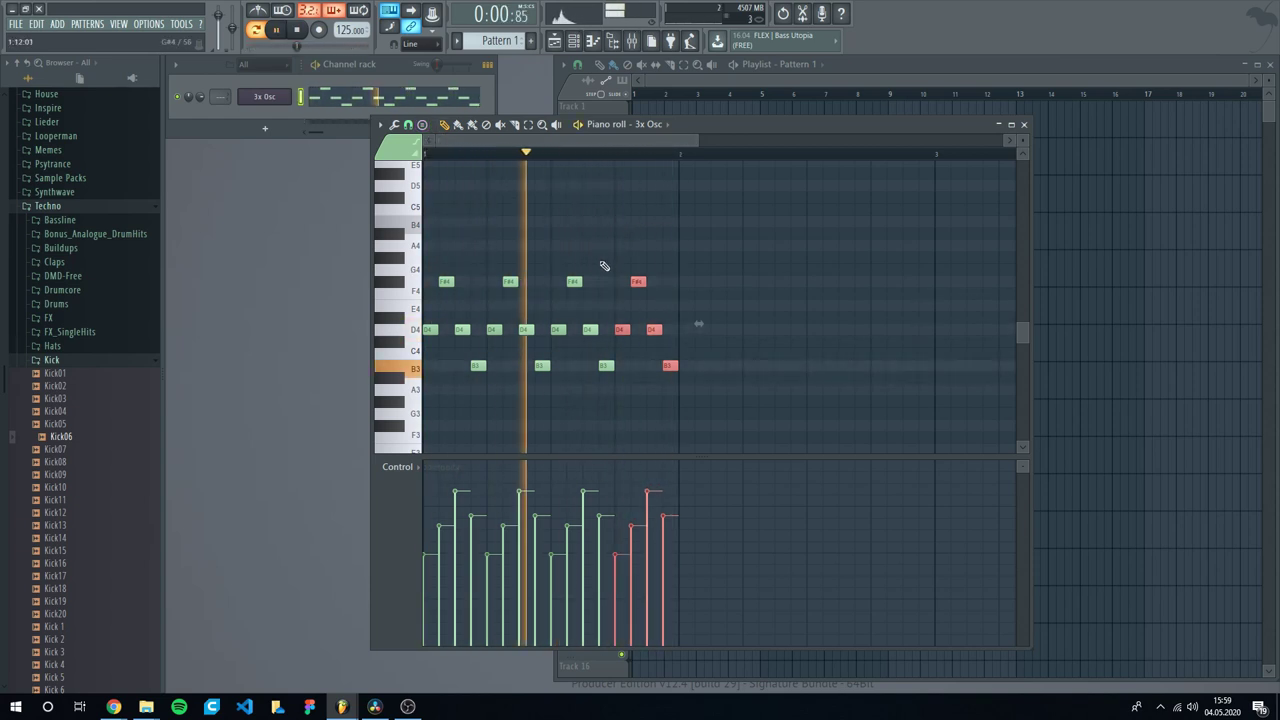
pyautogui.press('space')
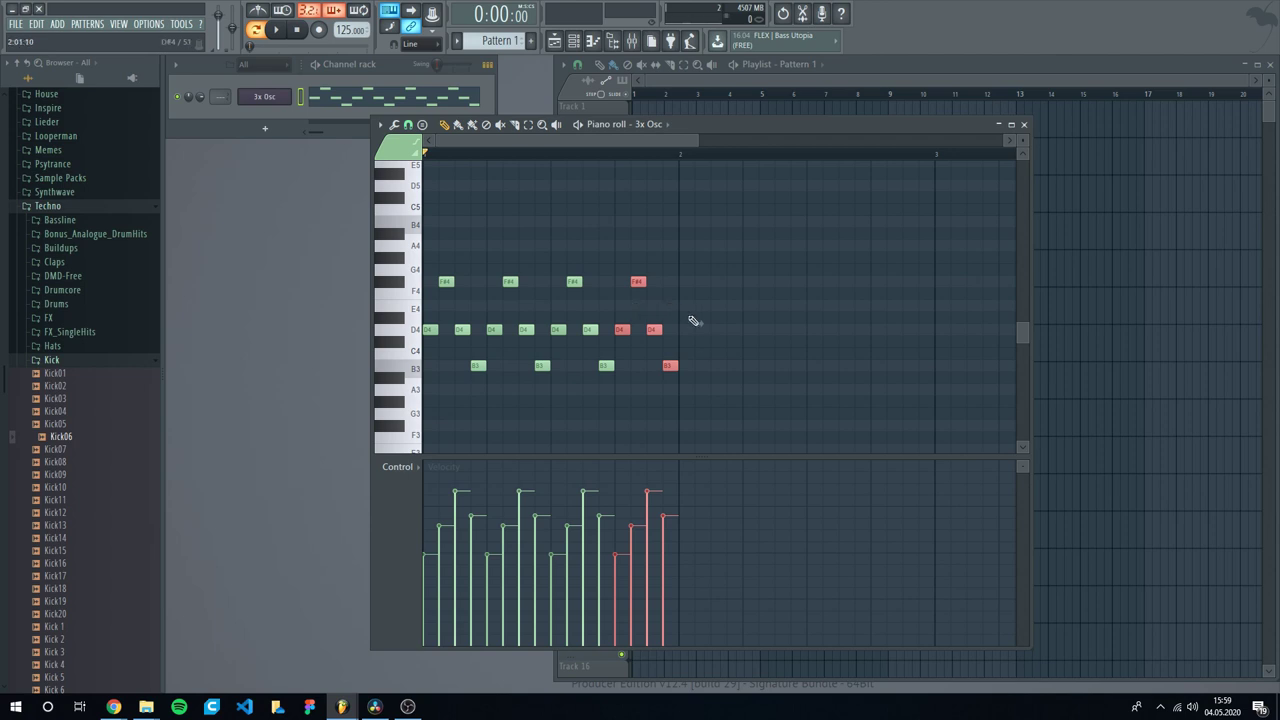
# - Raise the last B3 note of the bar an octave to B4 and start playing the pattern
pyautogui.click(703, 392)
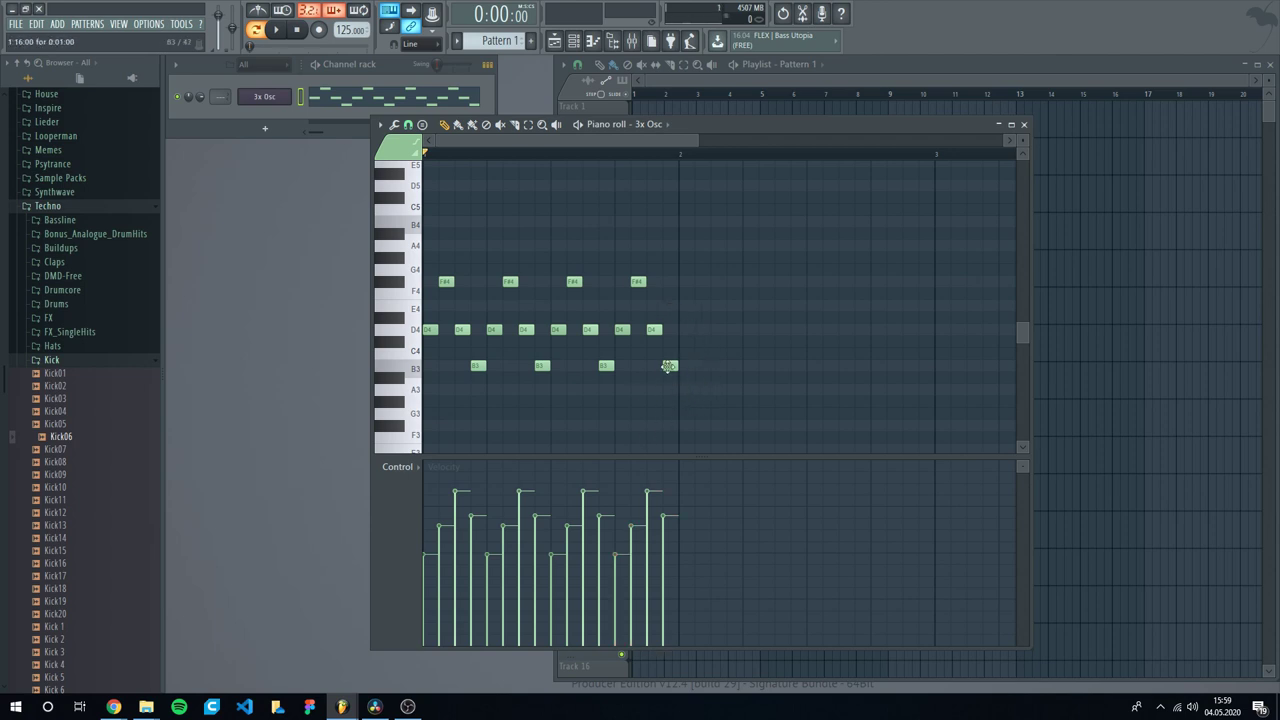
pyautogui.click(663, 365)
pyautogui.hotkey('ctrl', 'Up')
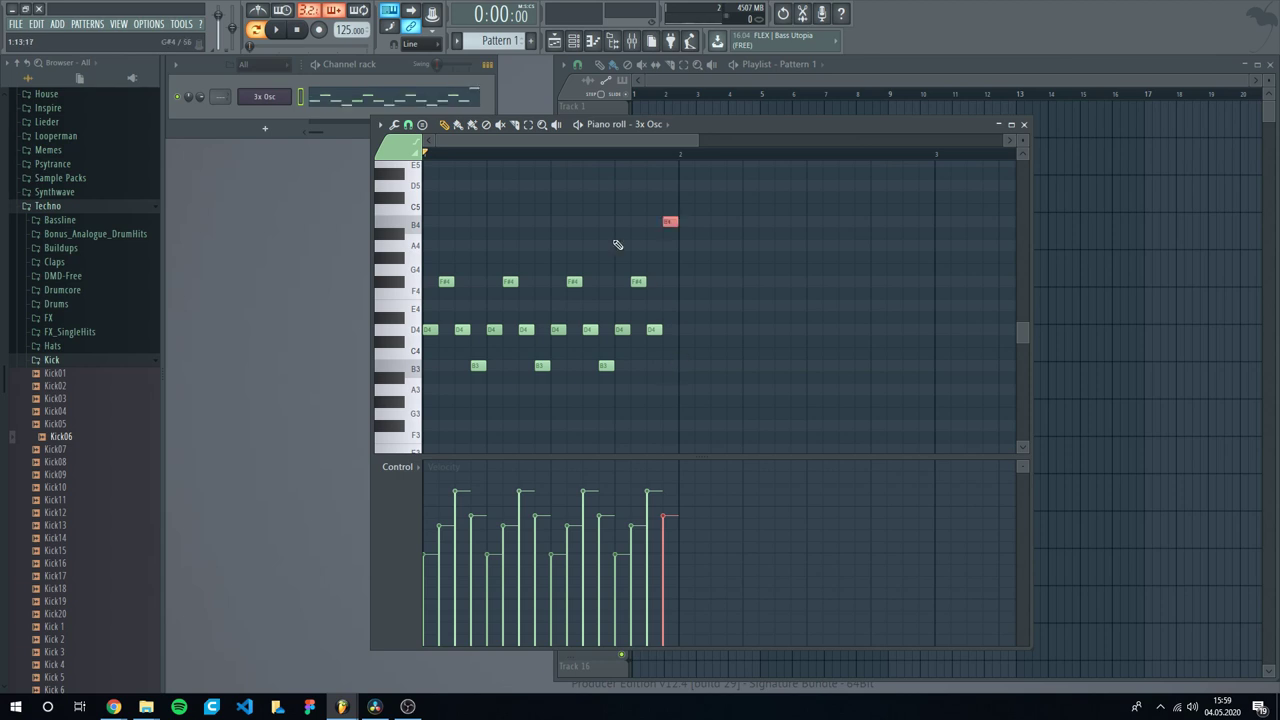
pyautogui.press('space')
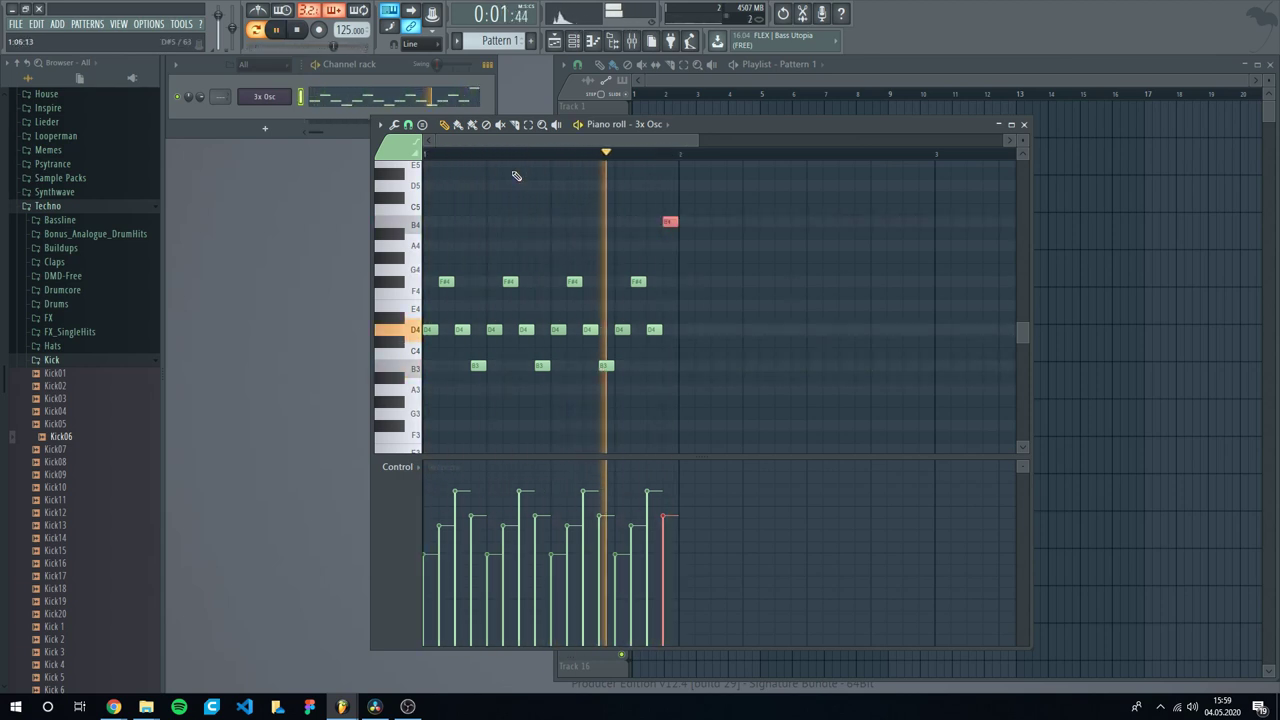
# - Try the other three B3 notes an octave higher at B4 during playback, and return them to B3
pyautogui.moveTo(619, 364); pyautogui.dragTo(370, 383)
pyautogui.hotkey('ctrl', 'Up')
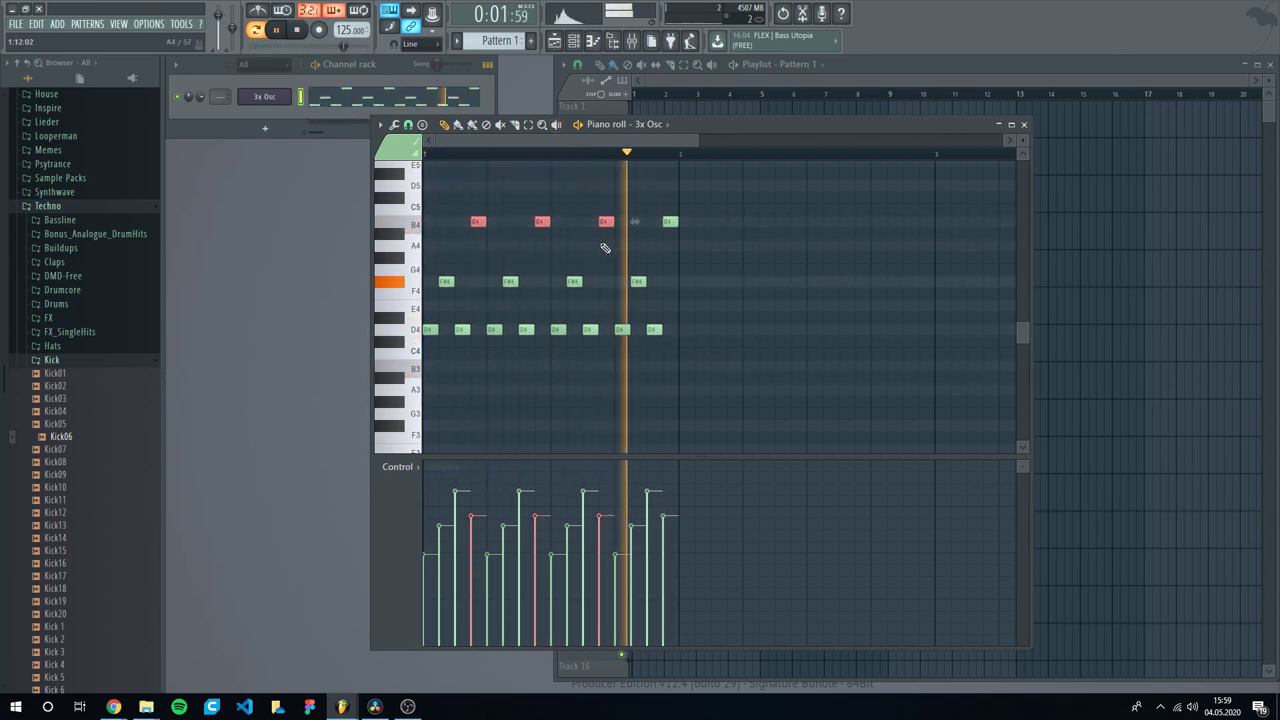
pyautogui.hotkey('ctrl', 'Down')
# - Lower all F#4 notes an octave to F#3 and the bar's last note to B3, stop playback, and clear the selection
pyautogui.moveTo(649, 300); pyautogui.dragTo(342, 247)
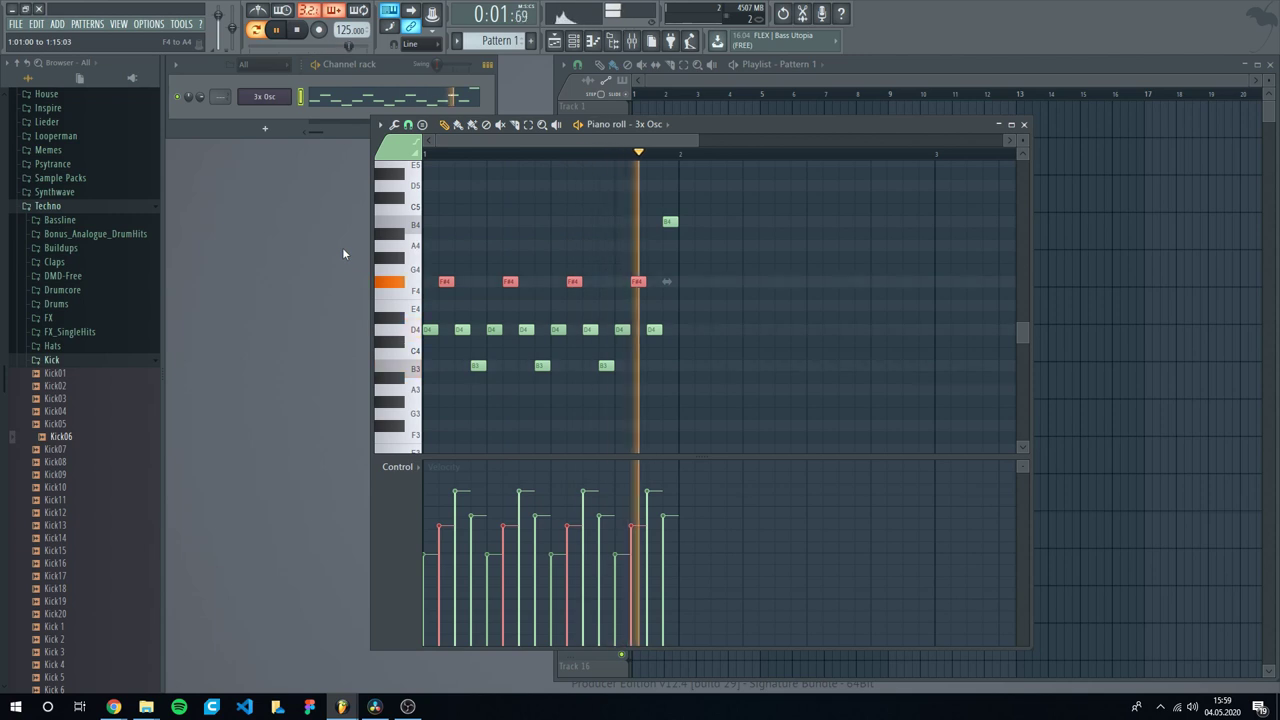
pyautogui.hotkey('ctrl', 'Down')
pyautogui.moveTo(655, 196); pyautogui.dragTo(703, 260)
pyautogui.hotkey('ctrl', 'Down')
pyautogui.moveTo(662, 418); pyautogui.dragTo(424, 442)
pyautogui.press('space')
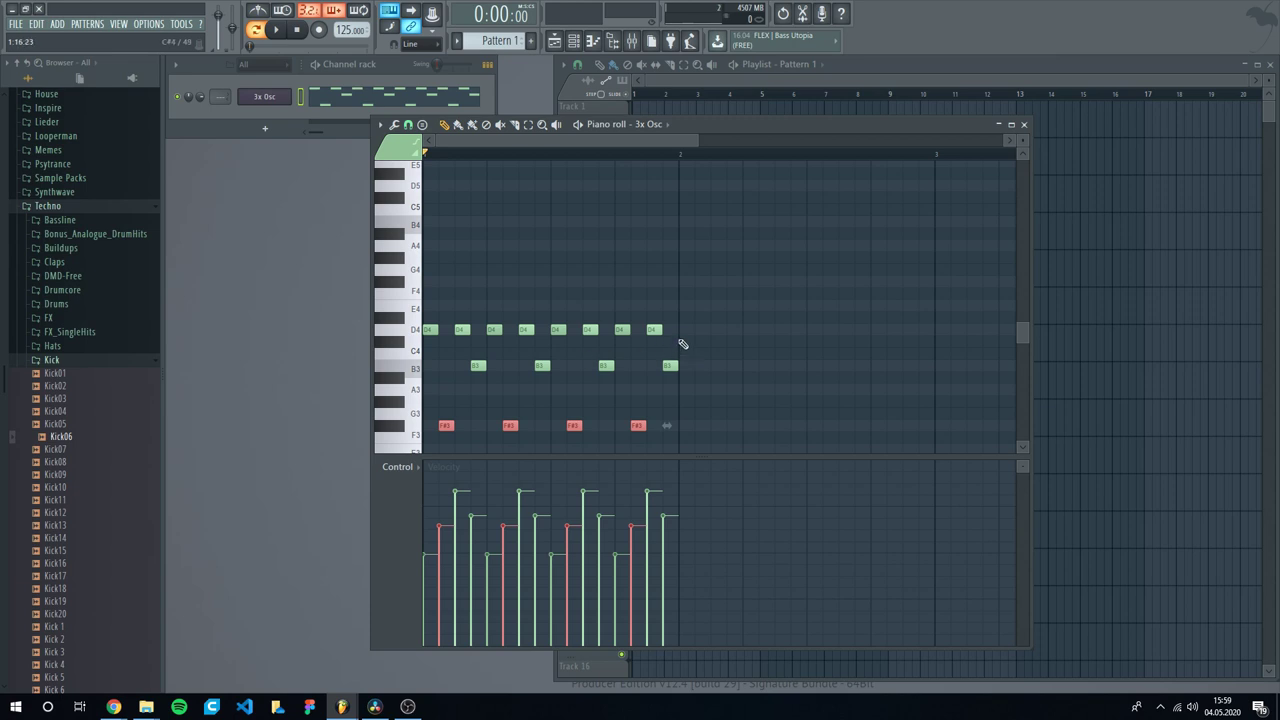
pyautogui.moveTo(335, 711)
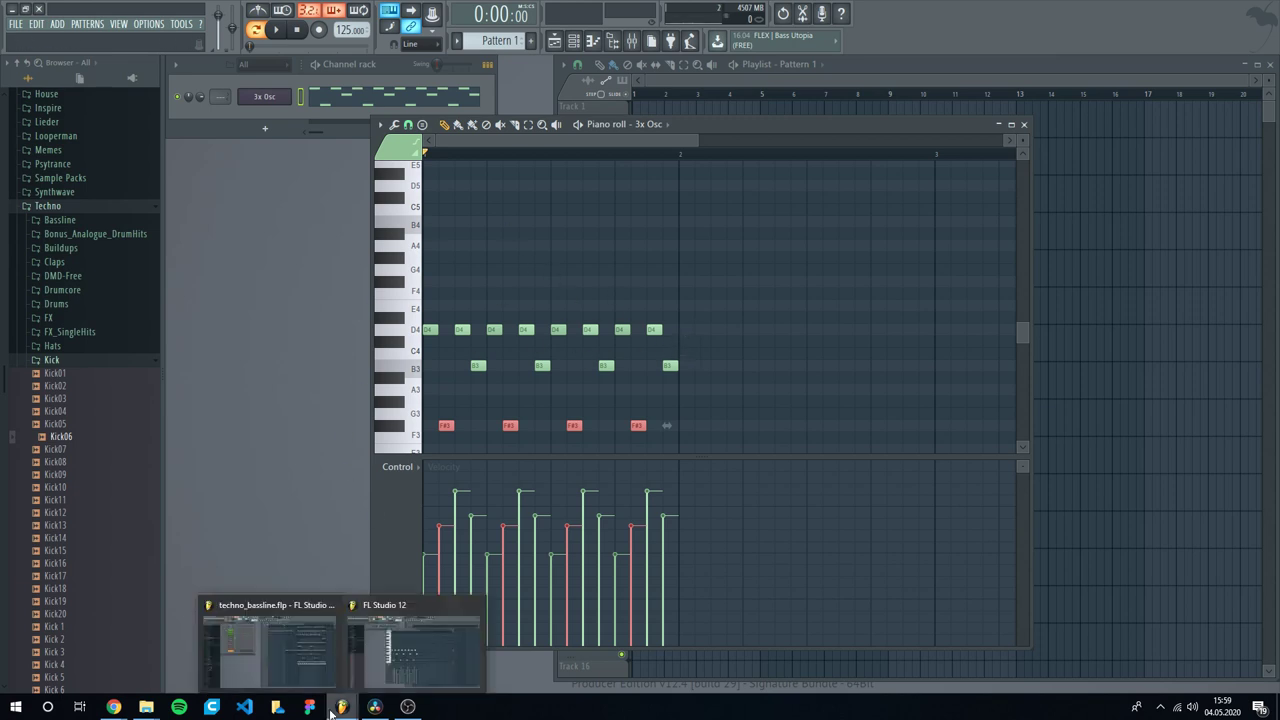
pyautogui.click(617, 272)
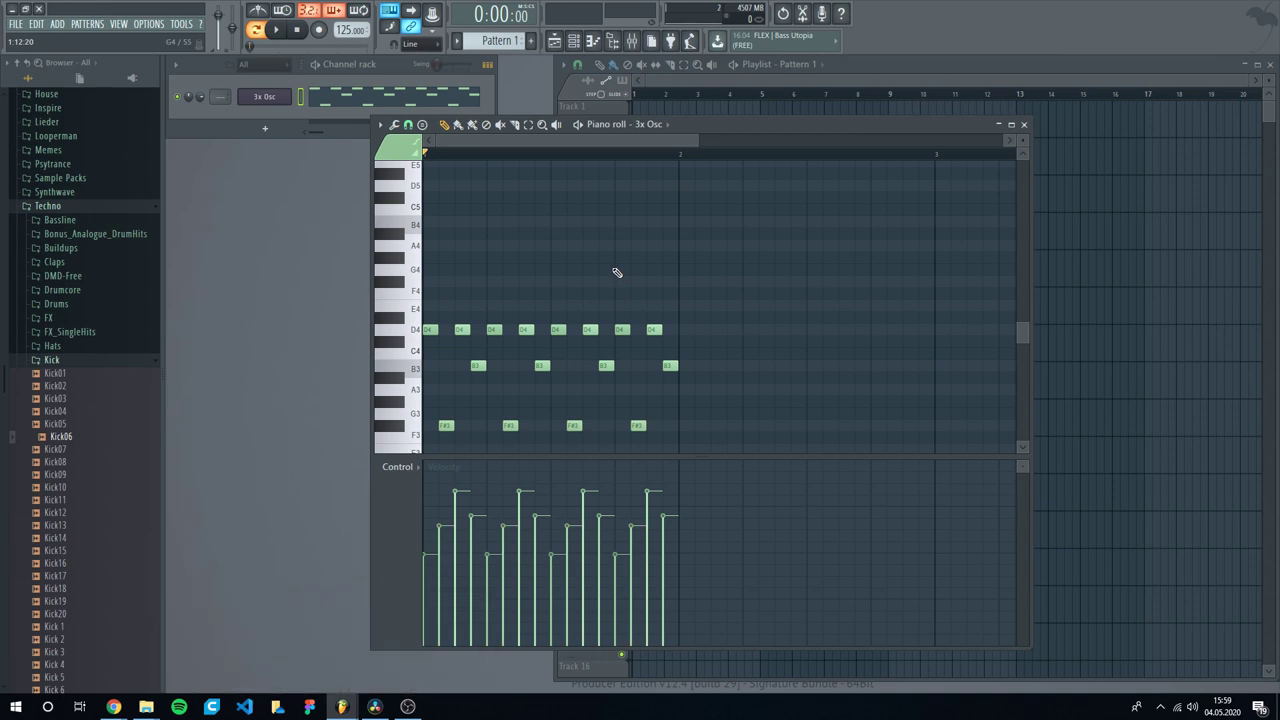